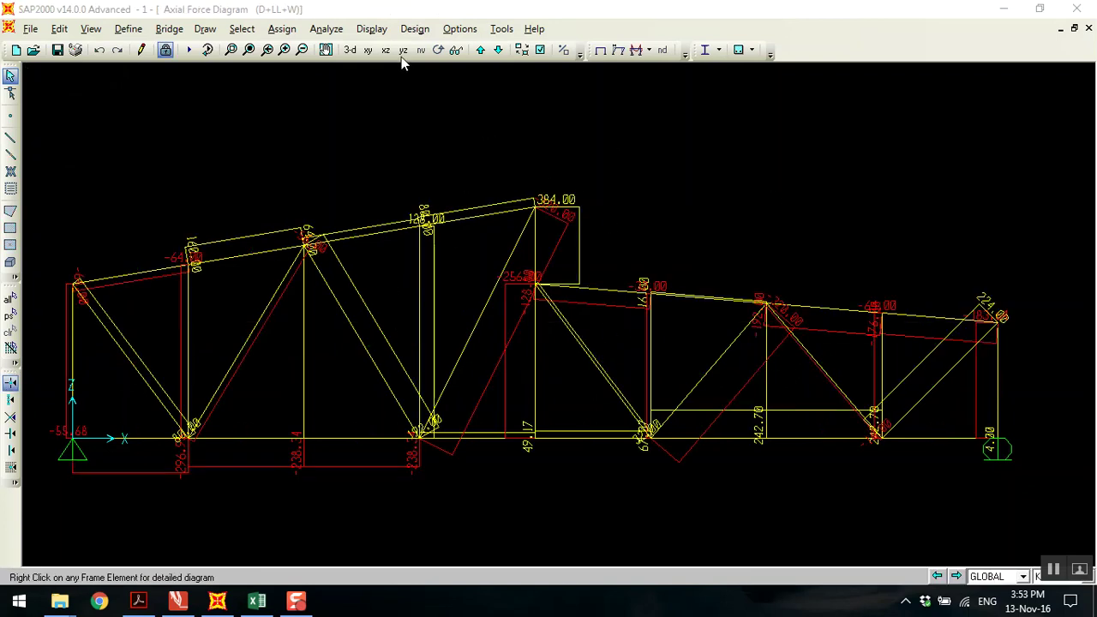
Open the selection of tables for display and expand Element Output down to the Frame Output tables.
{"action": "left_click", "coordinate": [371, 29]}
{"action": "left_click", "coordinate": [414, 323]}
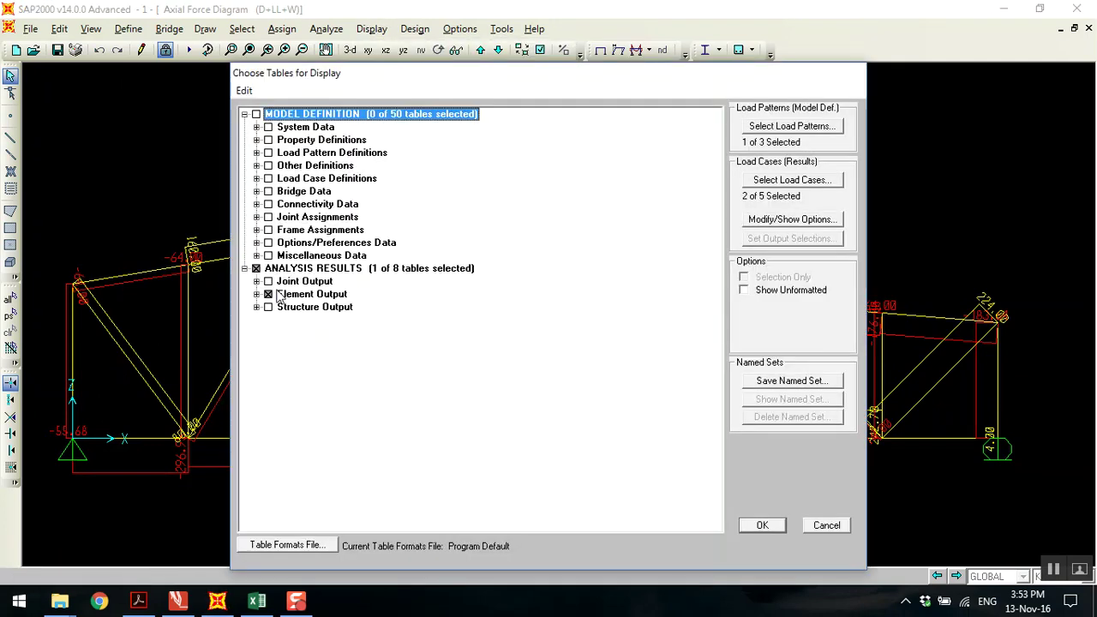
{"action": "left_click", "coordinate": [256, 295]}
{"action": "left_click", "coordinate": [268, 307]}
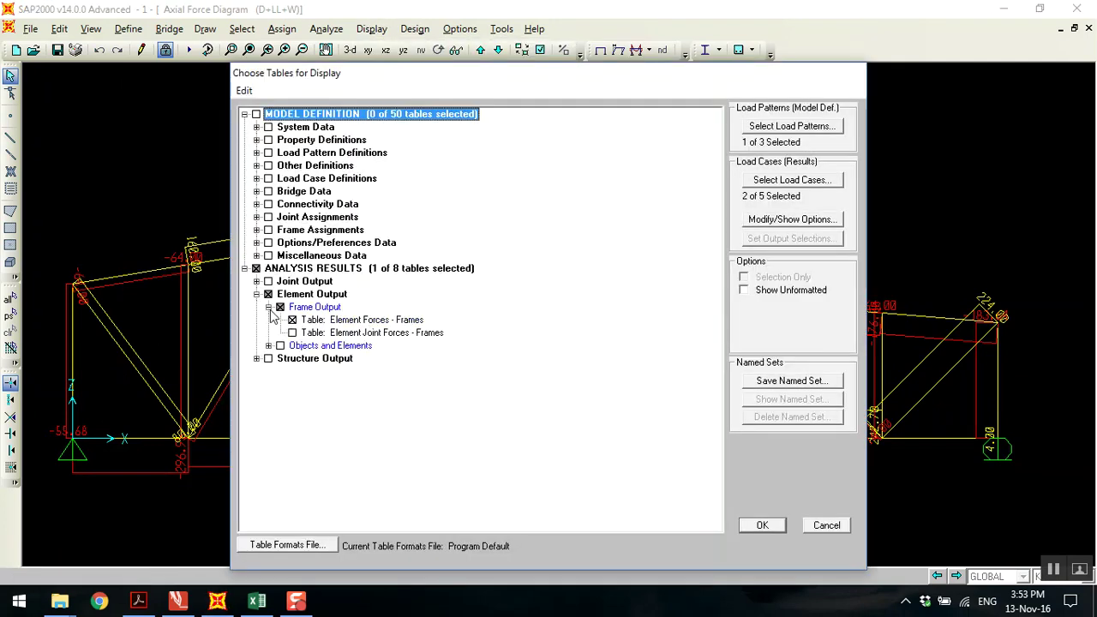
Clear all selected load patterns, keep the two selected load combinations, and display the Element Forces - Frames table.
{"action": "left_click", "coordinate": [814, 127]}
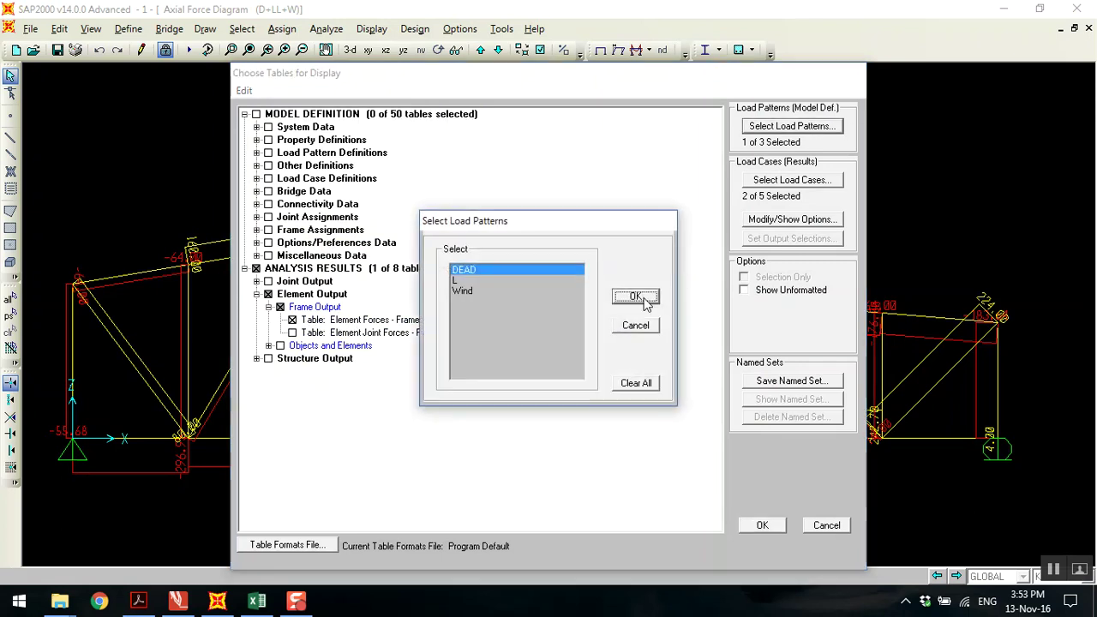
{"action": "left_click", "coordinate": [649, 385]}
{"action": "left_click", "coordinate": [641, 300]}
{"action": "left_click", "coordinate": [816, 185]}
{"action": "left_click", "coordinate": [617, 301]}
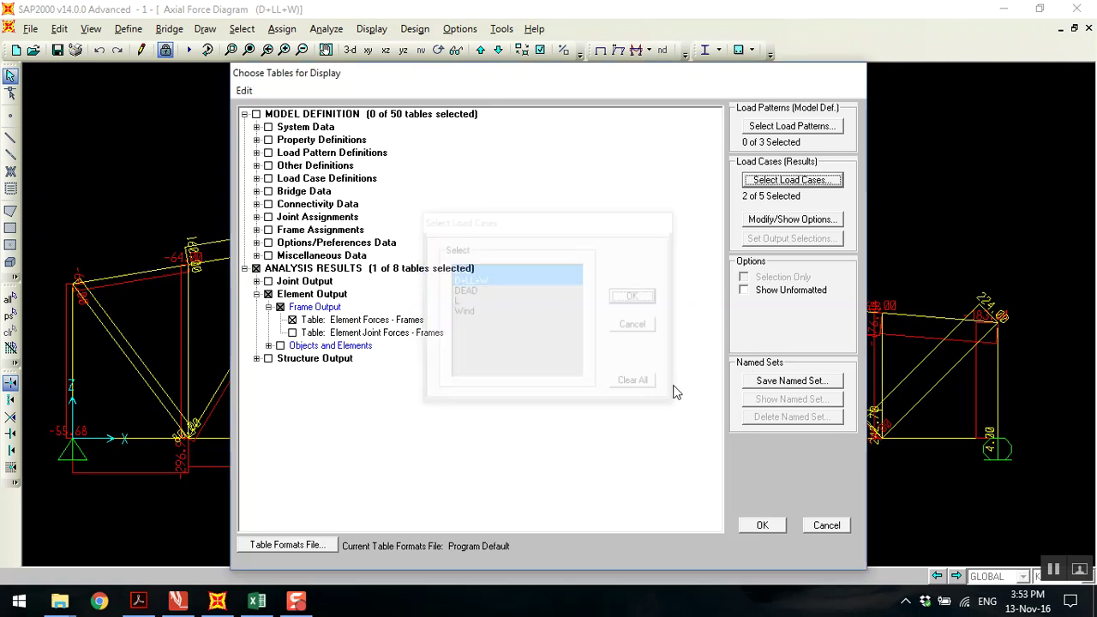
{"action": "left_click", "coordinate": [764, 524]}
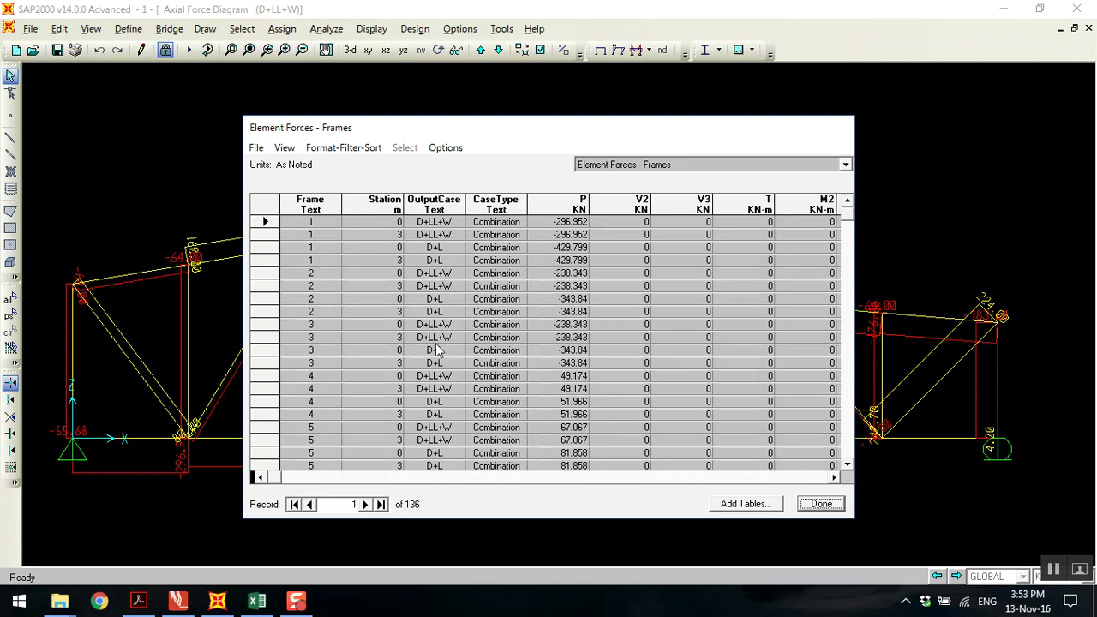
Export the current Element Forces - Frames table to Excel and switch to the exported workbook.
{"action": "left_click", "coordinate": [256, 148]}
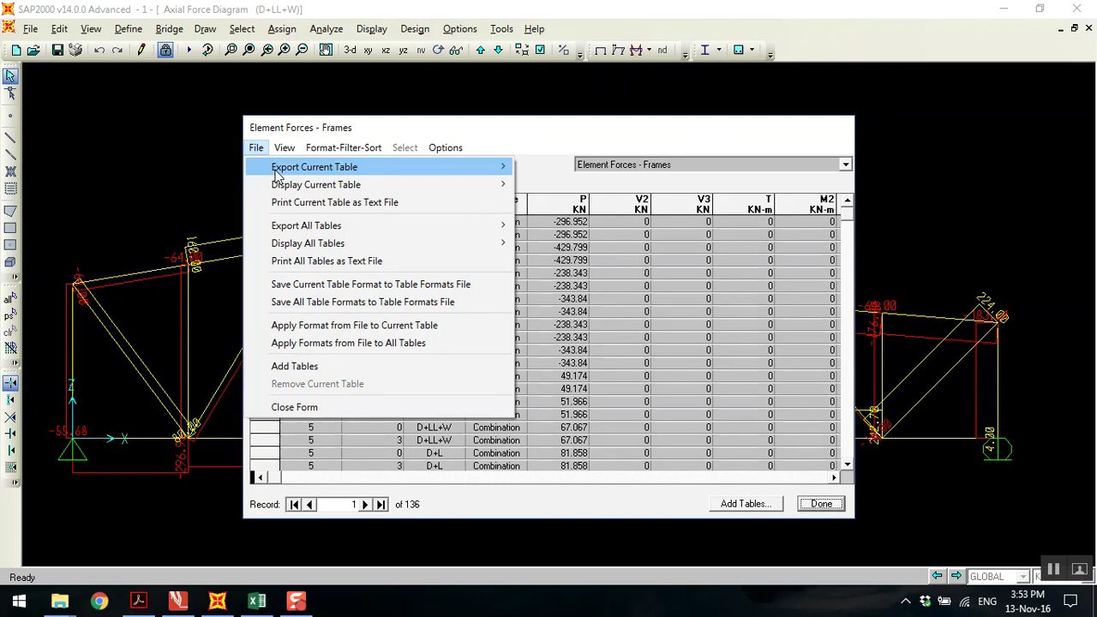
{"action": "mouse_move", "coordinate": [276, 170]}
{"action": "left_click", "coordinate": [553, 167]}
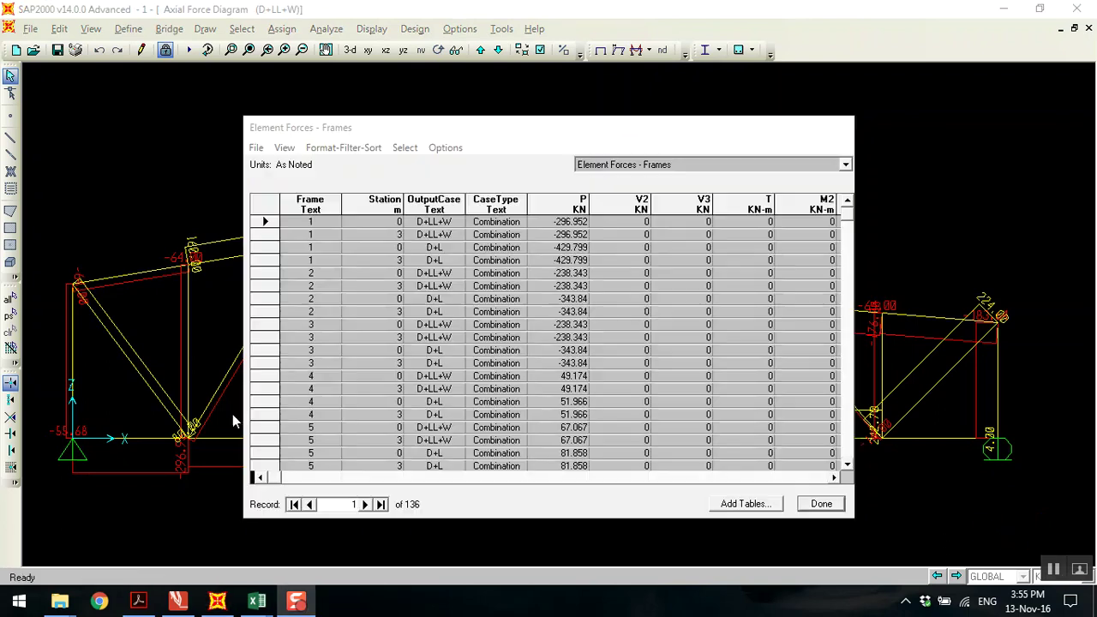
{"action": "mouse_move", "coordinate": [265, 607]}
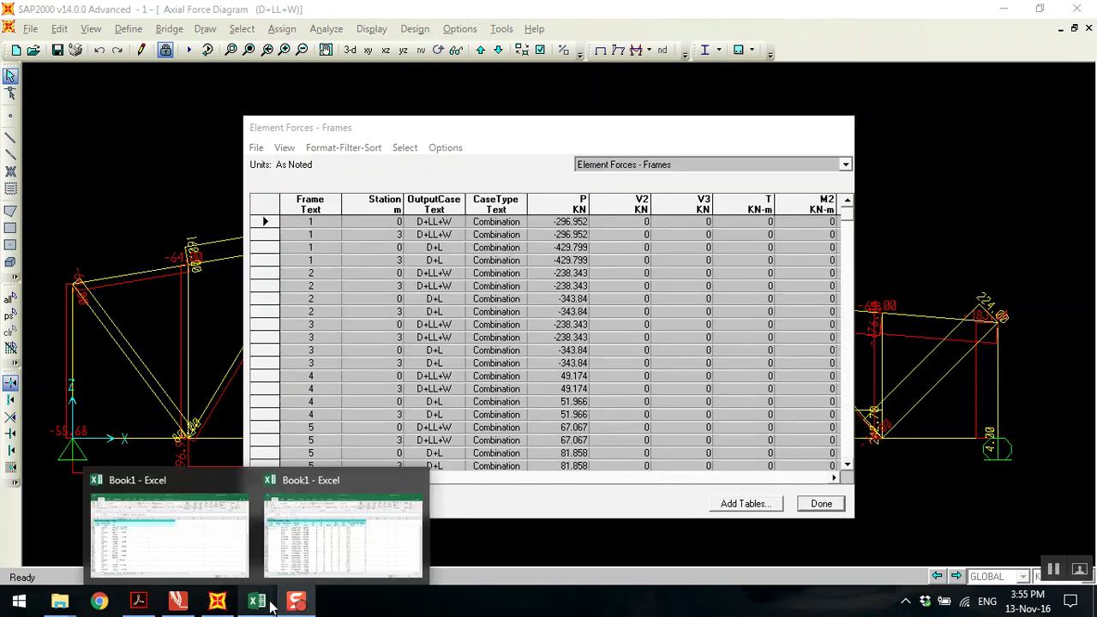
{"action": "left_click", "coordinate": [300, 559]}
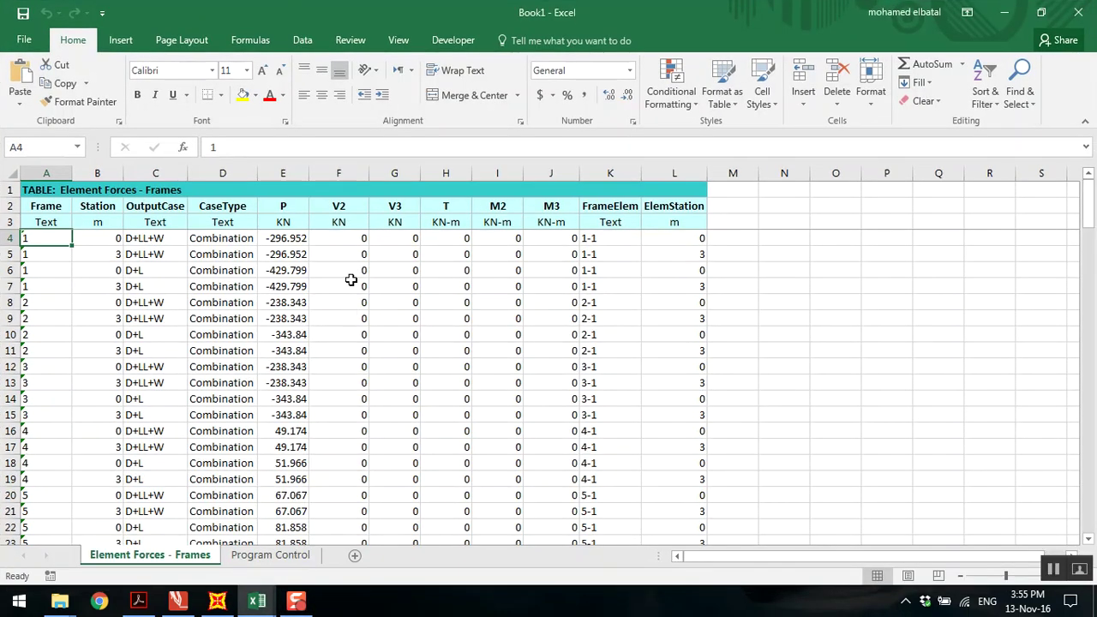
Clear the contents of columns F to L, from V2 through ElemStation.
{"action": "left_click", "coordinate": [345, 175]}
{"action": "left_click_drag", "start_coordinate": [345, 175], "coordinate": [687, 174]}
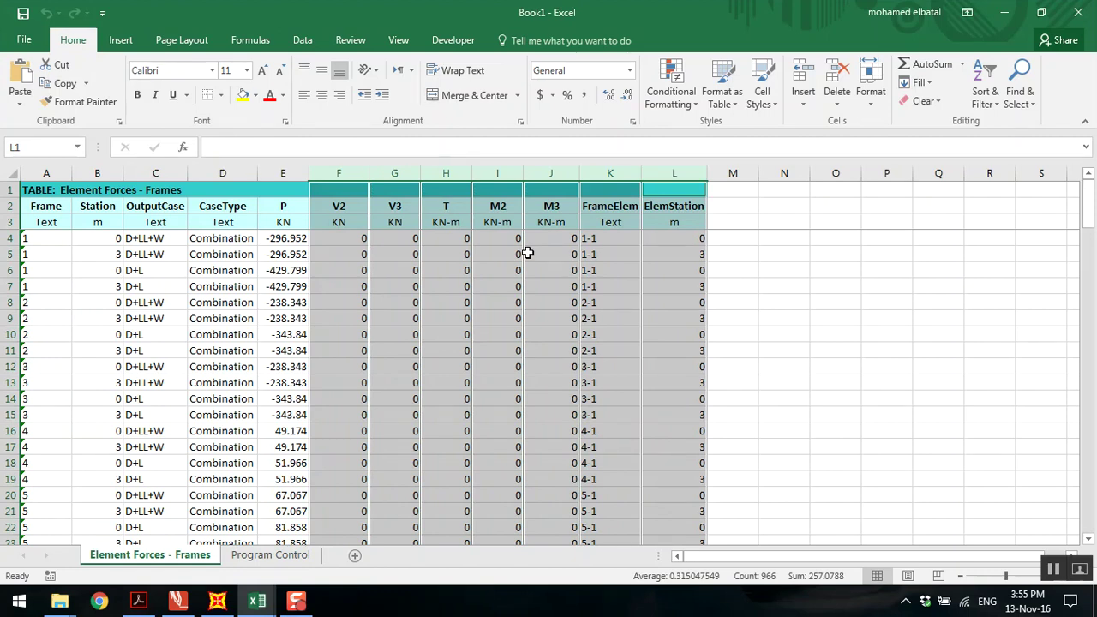
{"action": "key", "text": "Delete"}
Delete the whole CaseType column from the element forces sheet.
{"action": "left_click", "coordinate": [233, 173]}
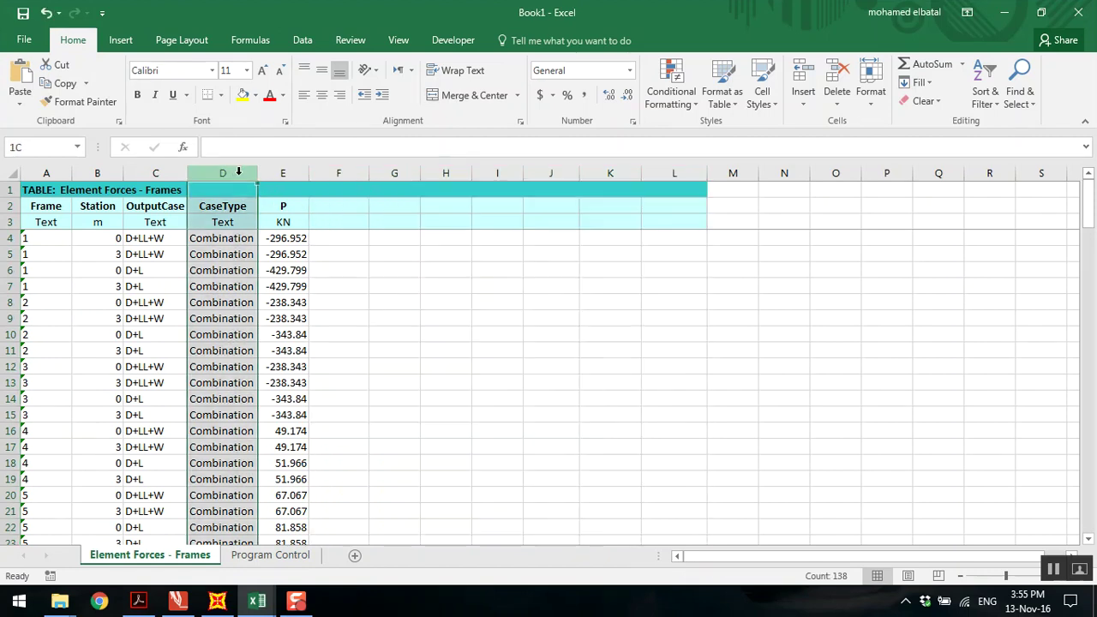
{"action": "right_click", "coordinate": [233, 240]}
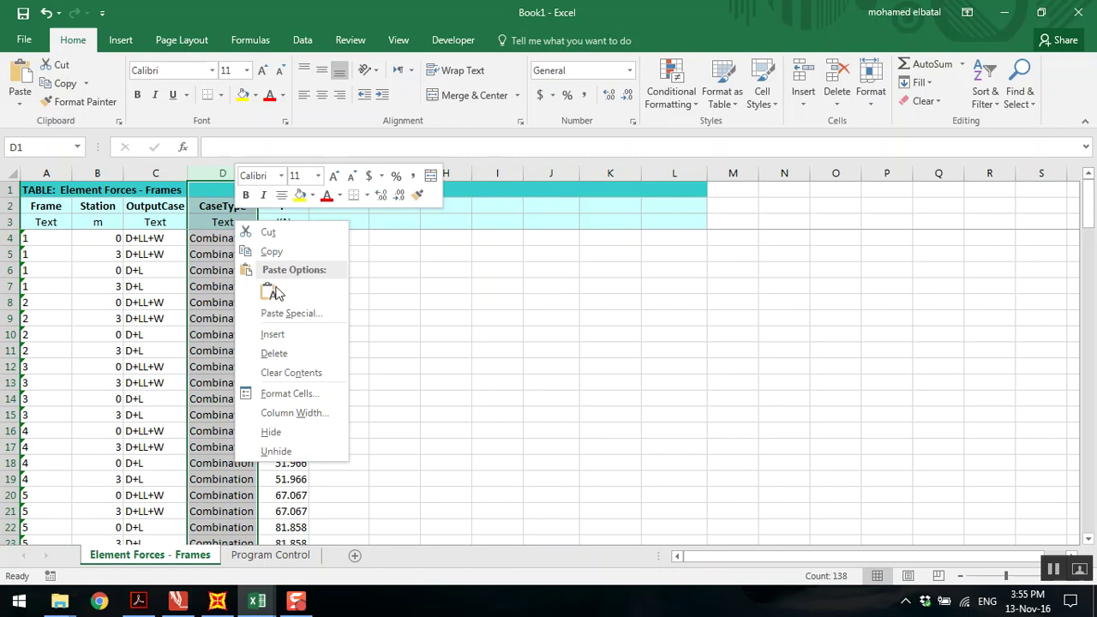
{"action": "left_click", "coordinate": [307, 357]}
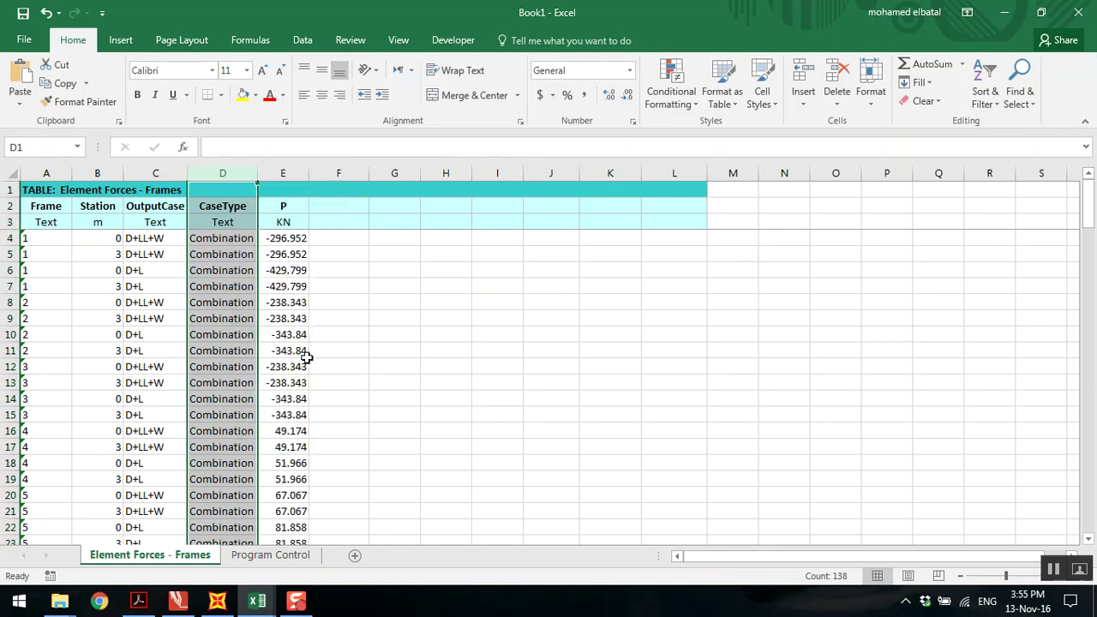
{"action": "left_click", "coordinate": [306, 289]}
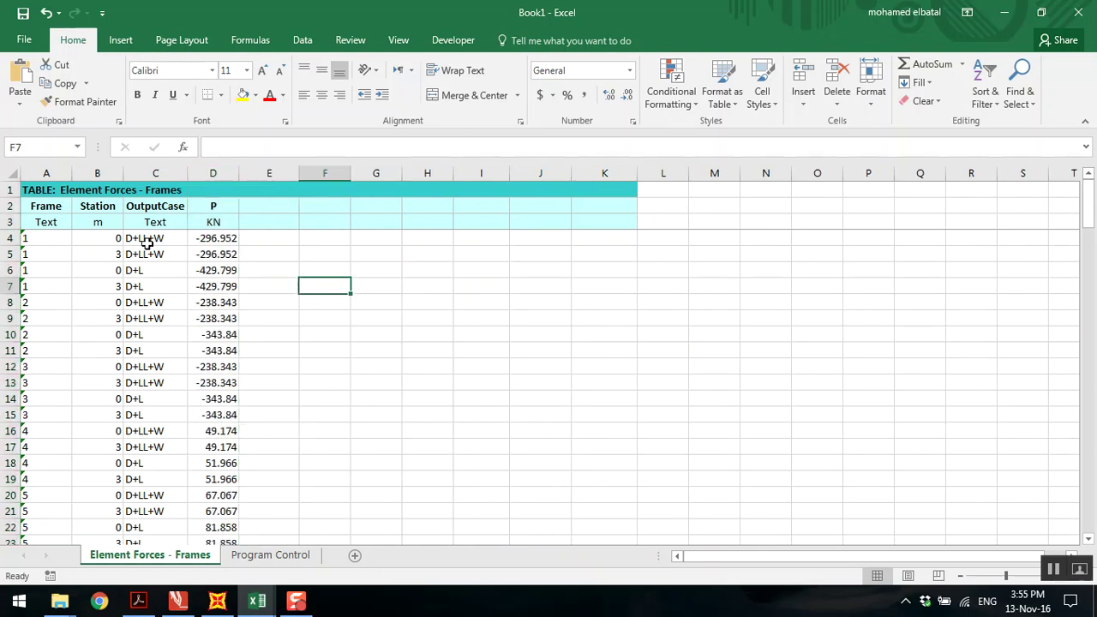
Centre the contents of all cells in the sheet horizontally.
{"action": "left_click", "coordinate": [109, 173]}
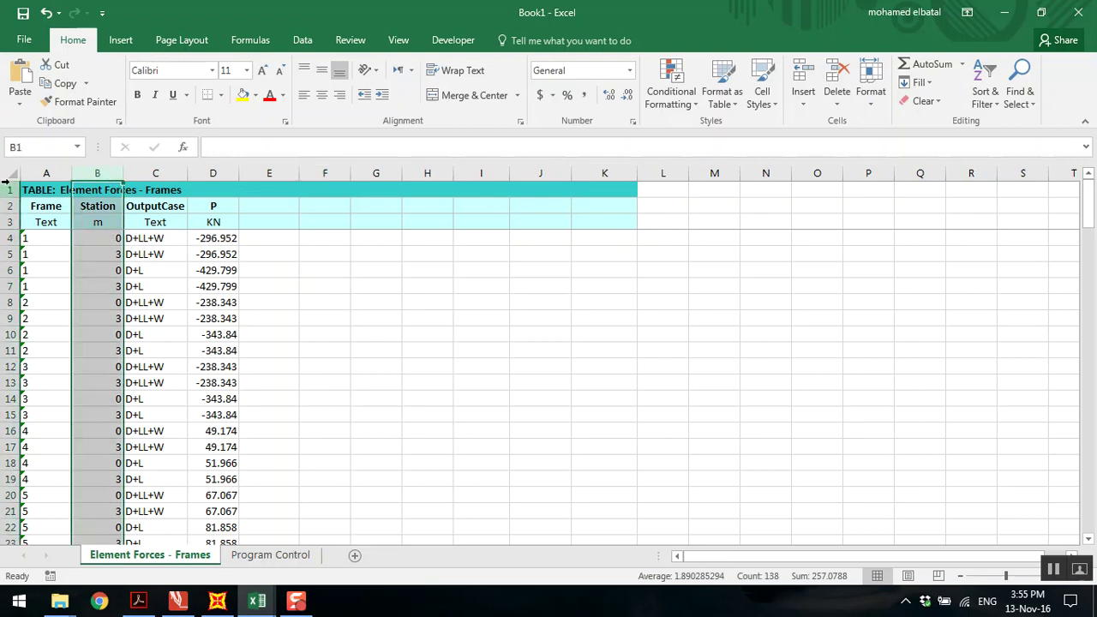
{"action": "left_click", "coordinate": [10, 176]}
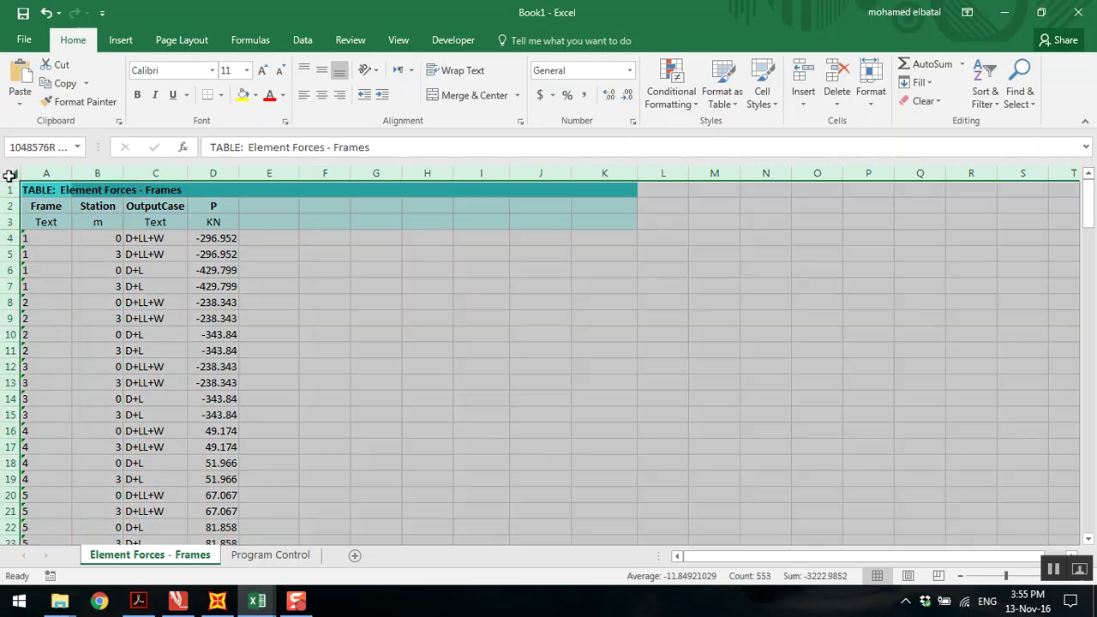
{"action": "left_click", "coordinate": [322, 97]}
{"action": "left_click", "coordinate": [312, 237]}
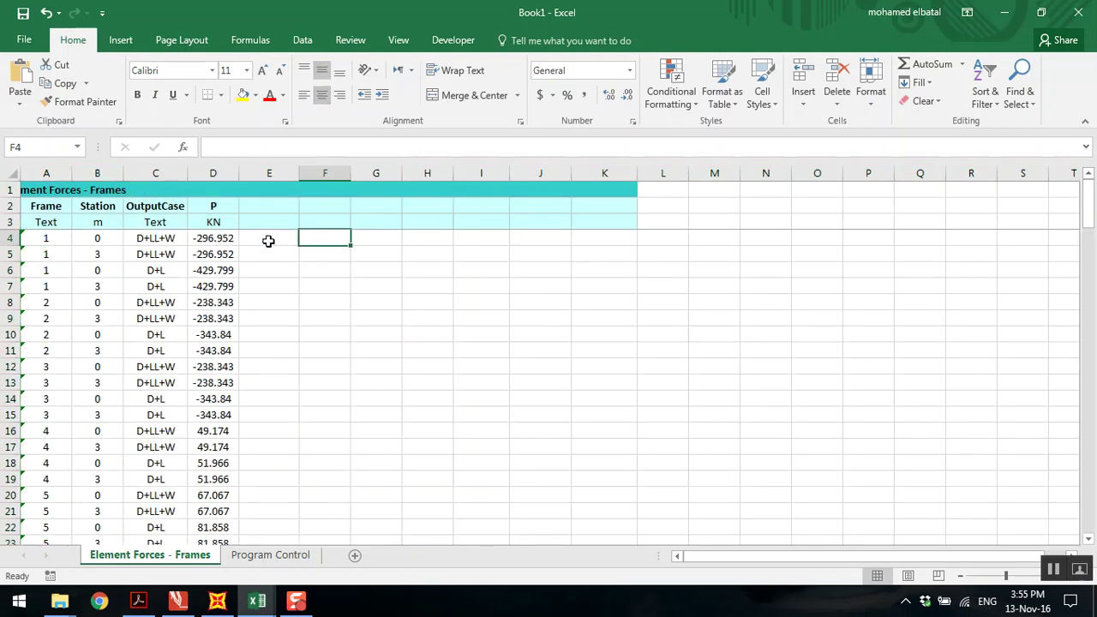
{"action": "left_click", "coordinate": [269, 240]}
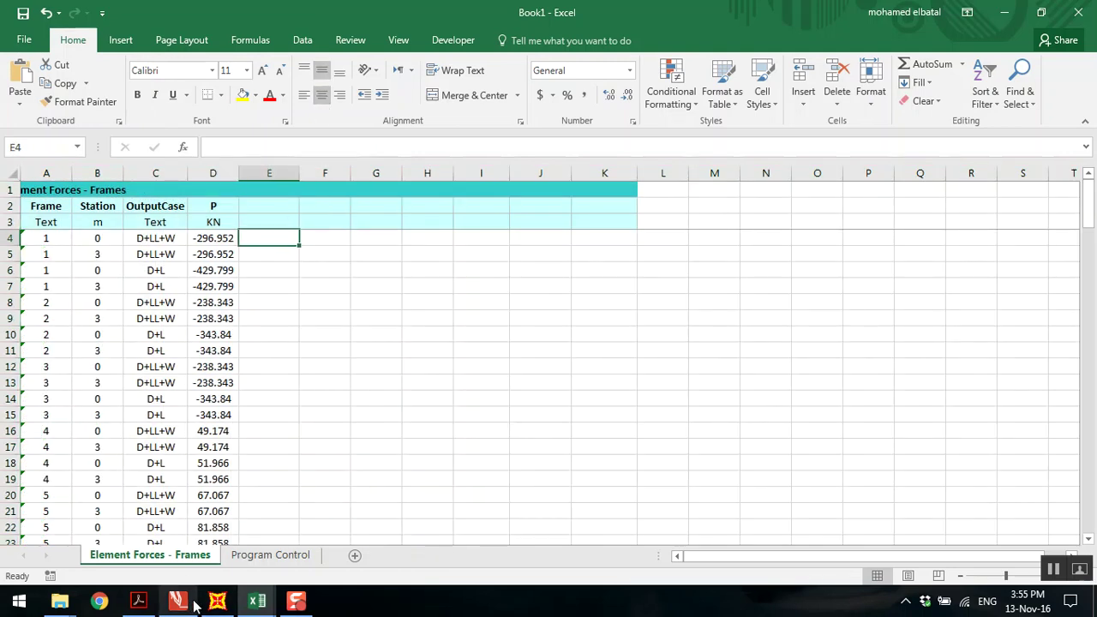
Read the truss problem statement and design load criteria in Q3.pdf in Acrobat Reader, then return to Excel.
{"action": "left_click", "coordinate": [138, 601]}
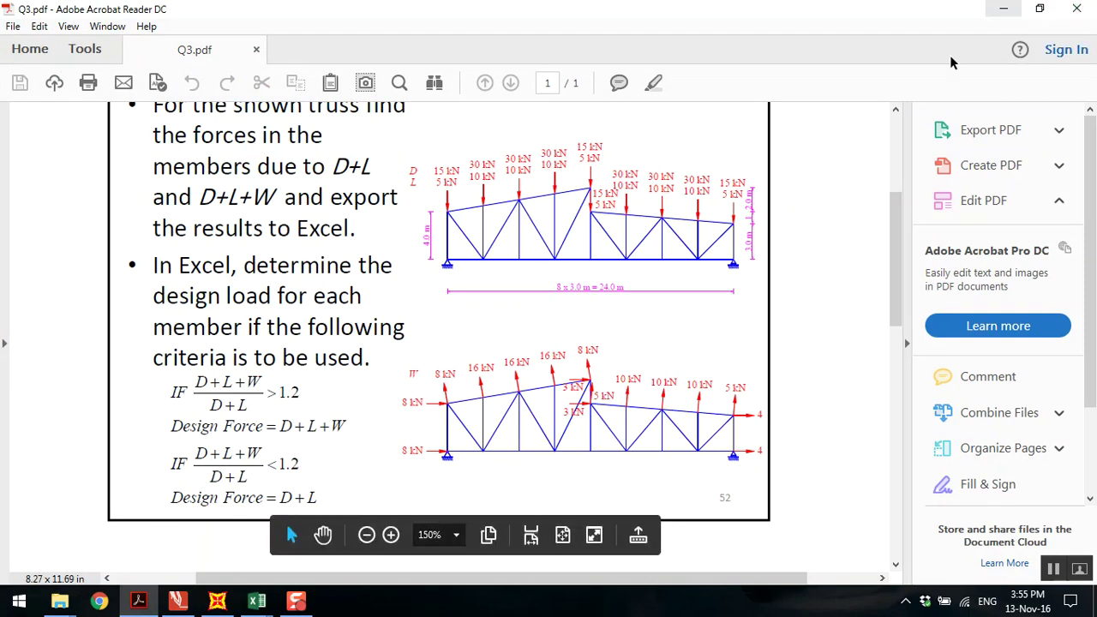
{"action": "left_click", "coordinate": [1004, 8]}
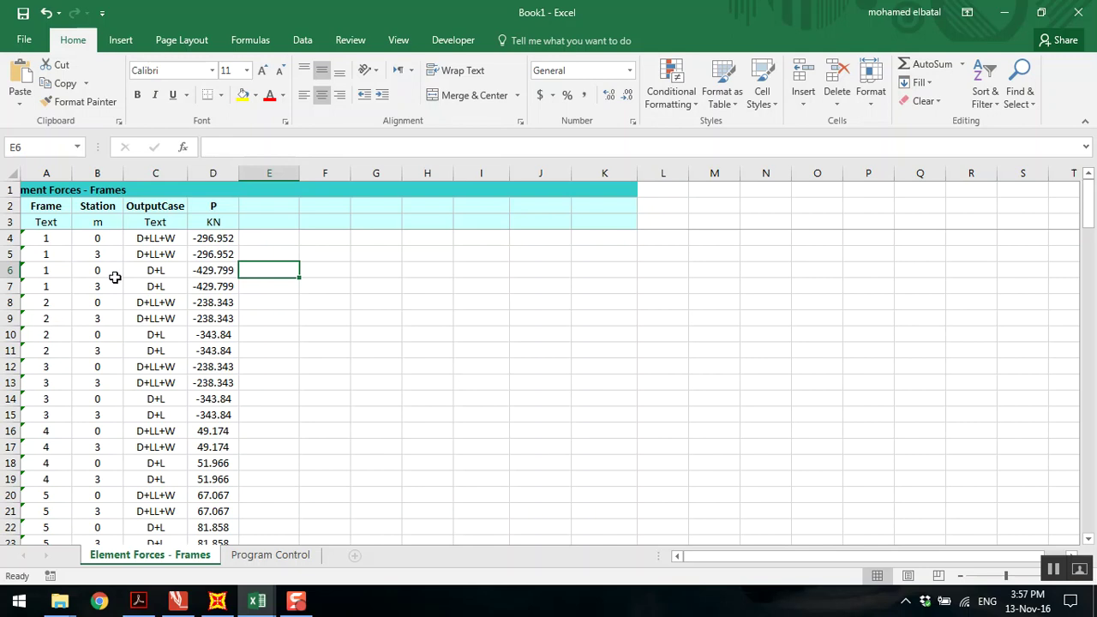
{"action": "left_click", "coordinate": [1054, 570]}
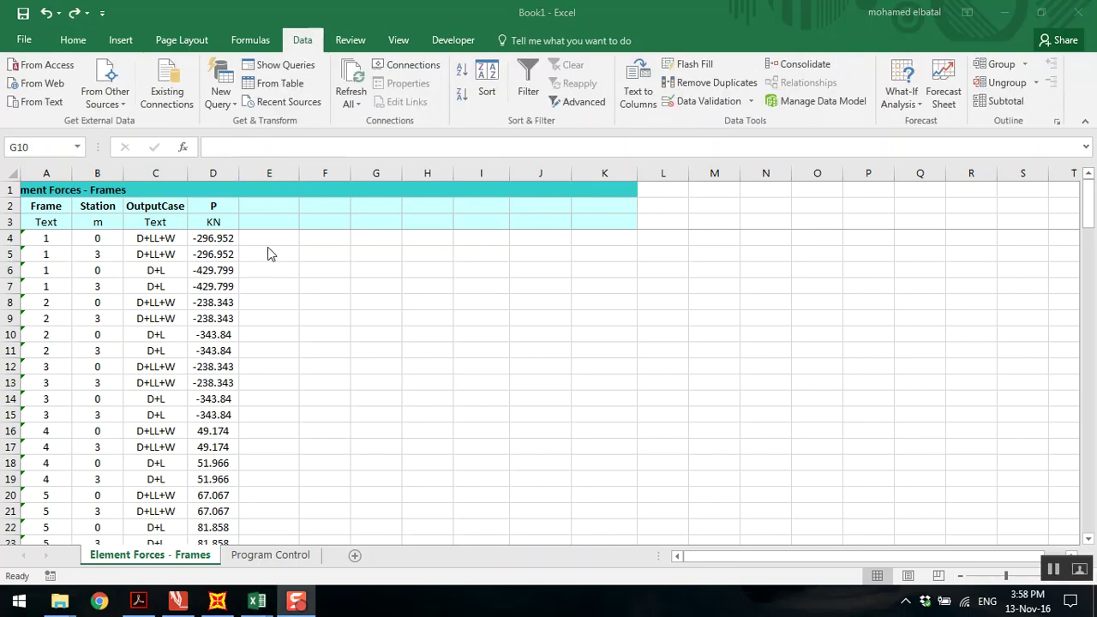
Add a filter to the Station column and exclude the rows with value 0.
{"action": "left_click", "coordinate": [102, 171]}
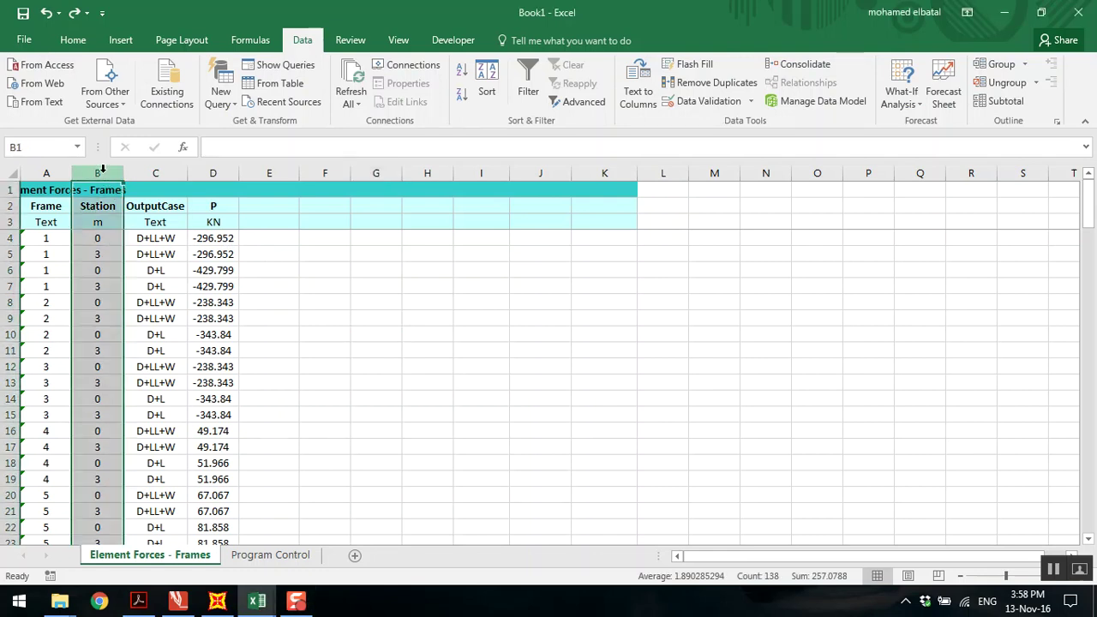
{"action": "left_click", "coordinate": [103, 255]}
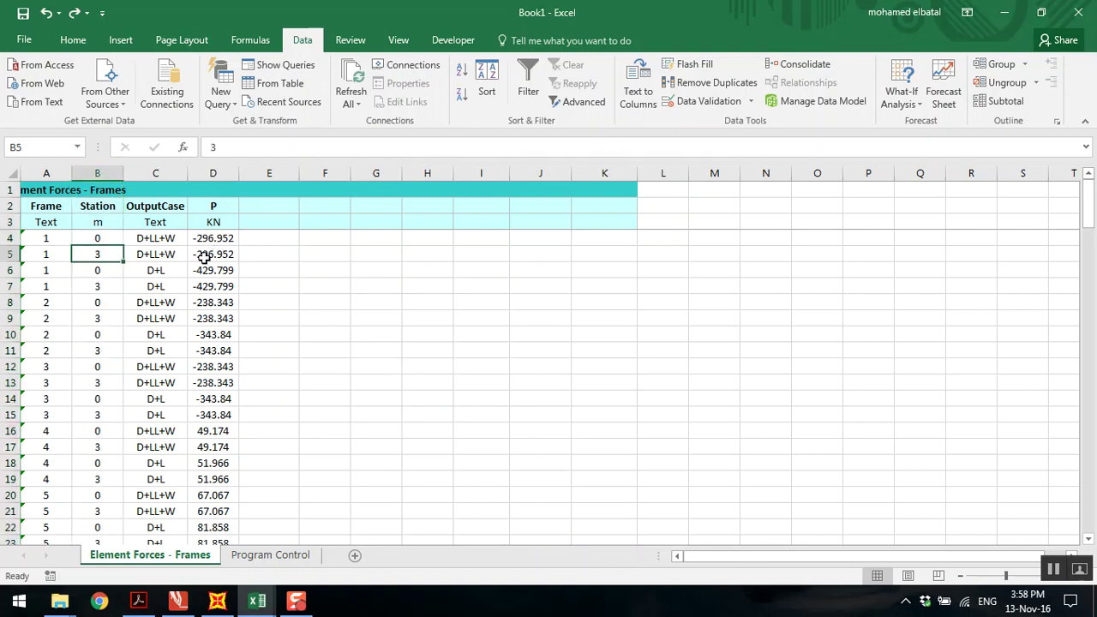
{"action": "left_click", "coordinate": [112, 174]}
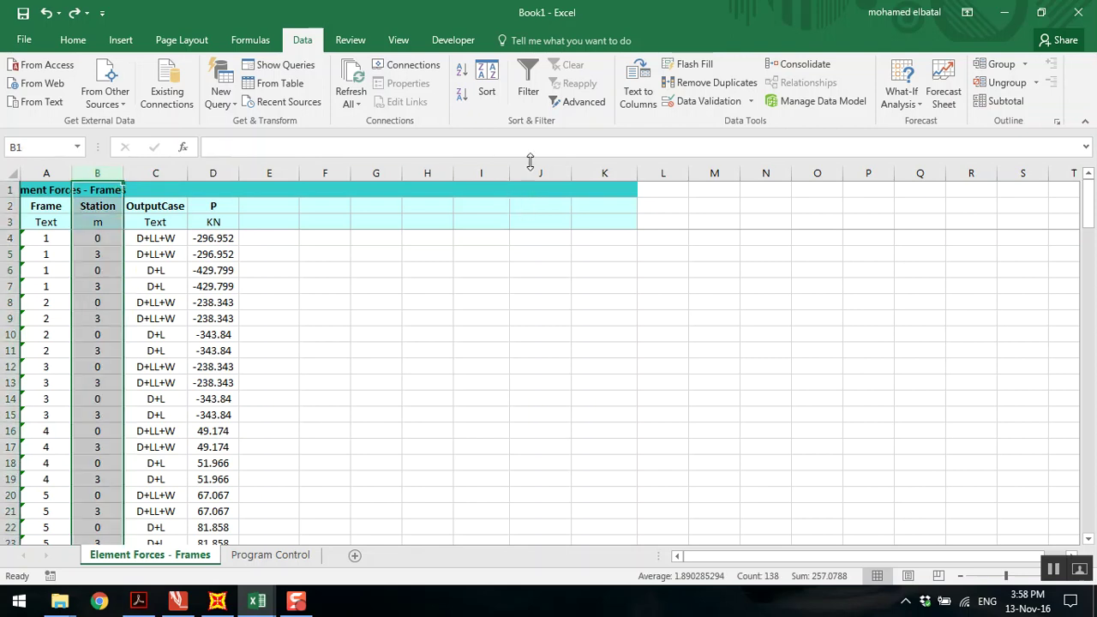
{"action": "left_click", "coordinate": [72, 40]}
{"action": "left_click", "coordinate": [298, 42]}
{"action": "left_click", "coordinate": [528, 85]}
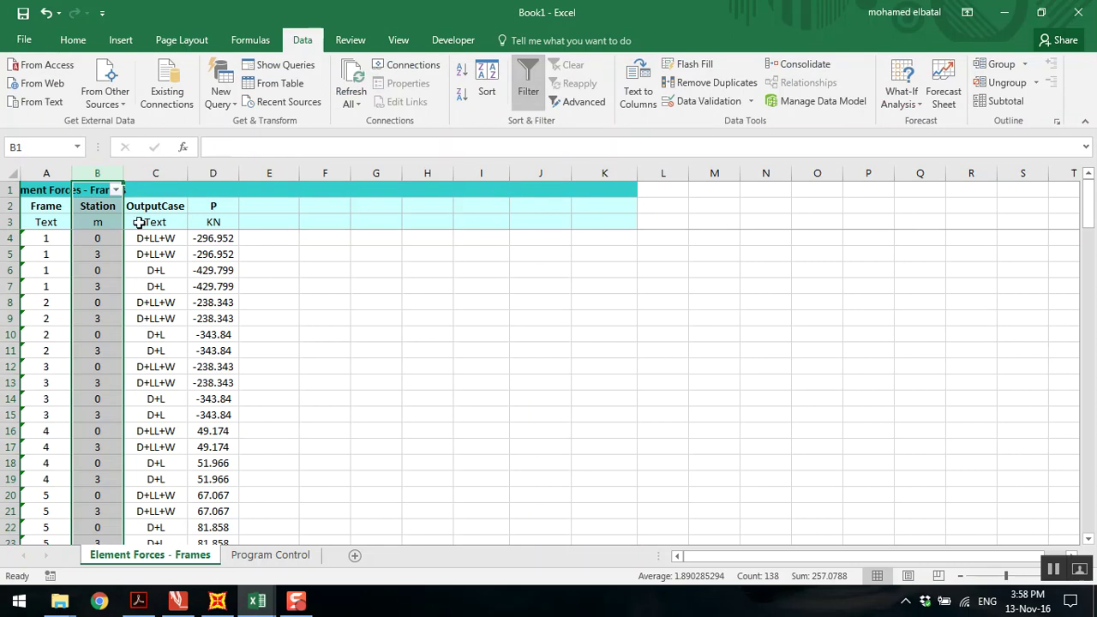
{"action": "left_click", "coordinate": [116, 190]}
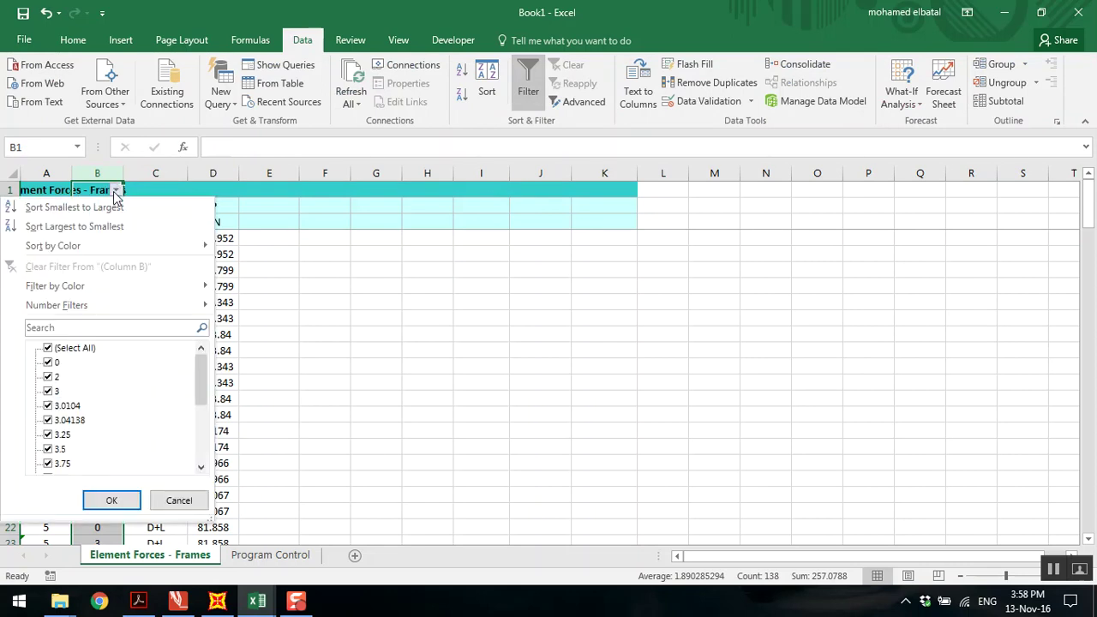
{"action": "left_click", "coordinate": [55, 363]}
{"action": "left_click", "coordinate": [119, 502]}
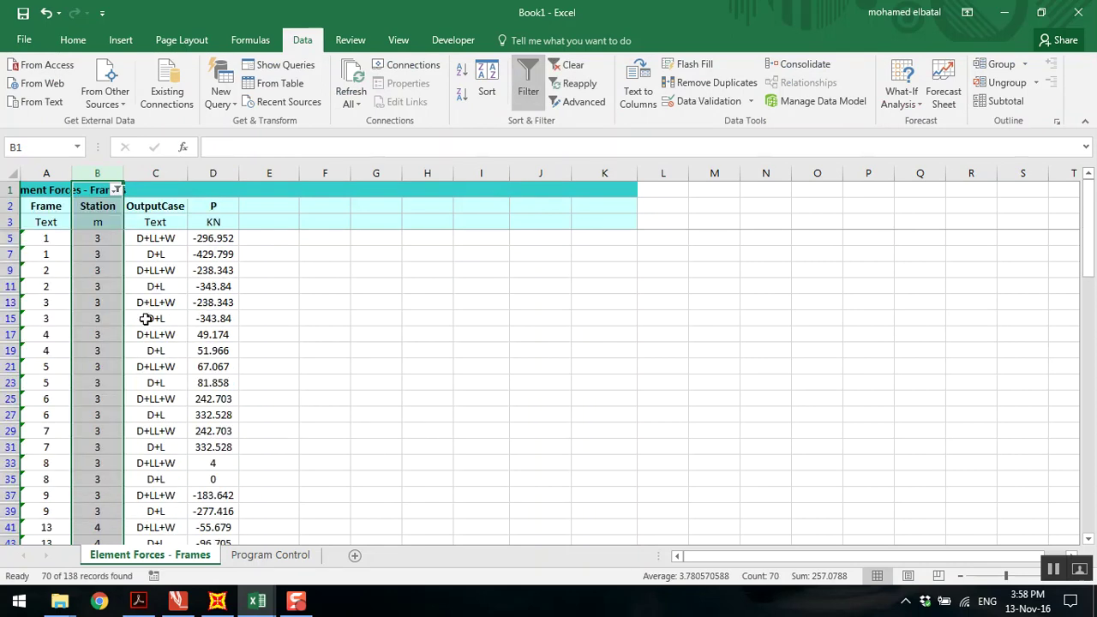
Examine the output cases and axial forces P of frame 1 in the filtered rows.
{"action": "left_click", "coordinate": [136, 238]}
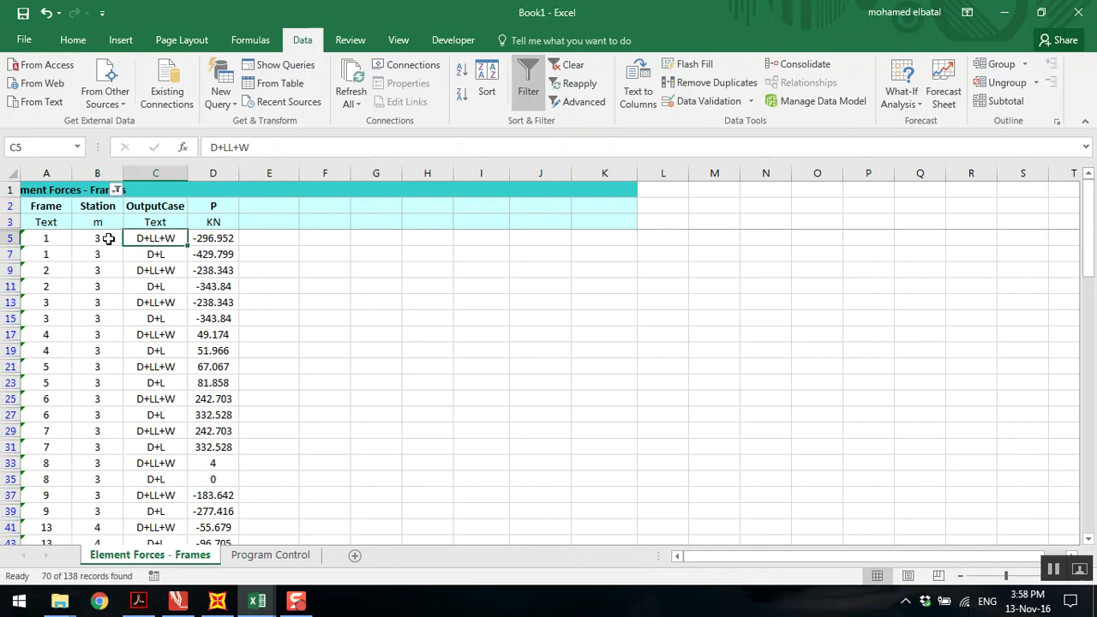
{"action": "left_click", "coordinate": [62, 242]}
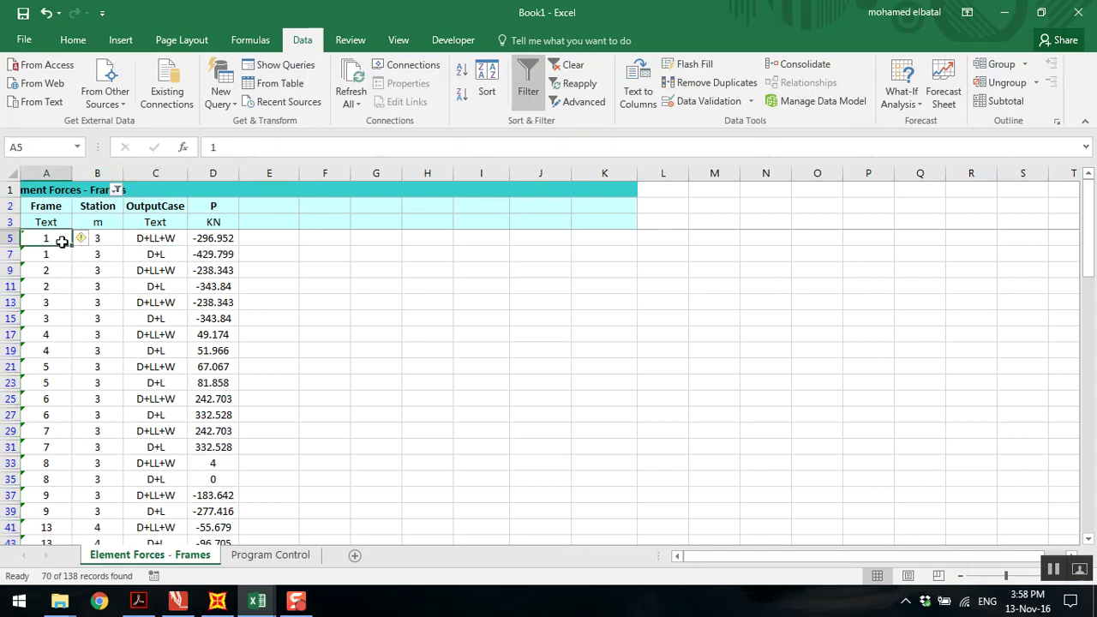
{"action": "left_click", "coordinate": [142, 238]}
{"action": "left_click", "coordinate": [198, 242]}
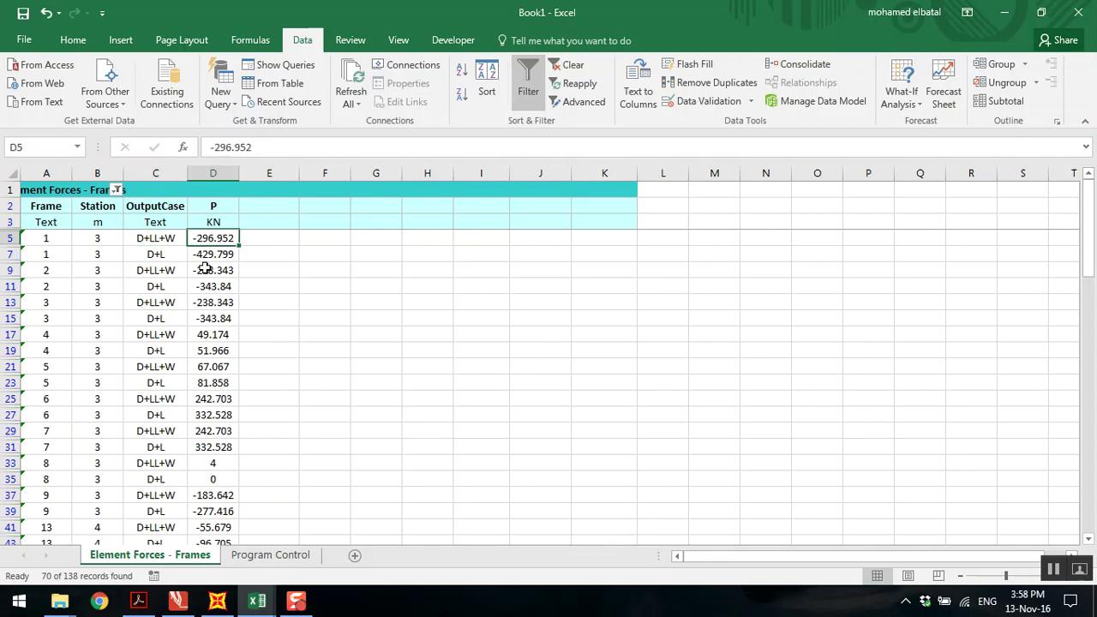
{"action": "left_click", "coordinate": [203, 255]}
{"action": "left_click", "coordinate": [204, 240]}
{"action": "left_click", "coordinate": [162, 254]}
{"action": "left_click", "coordinate": [258, 235]}
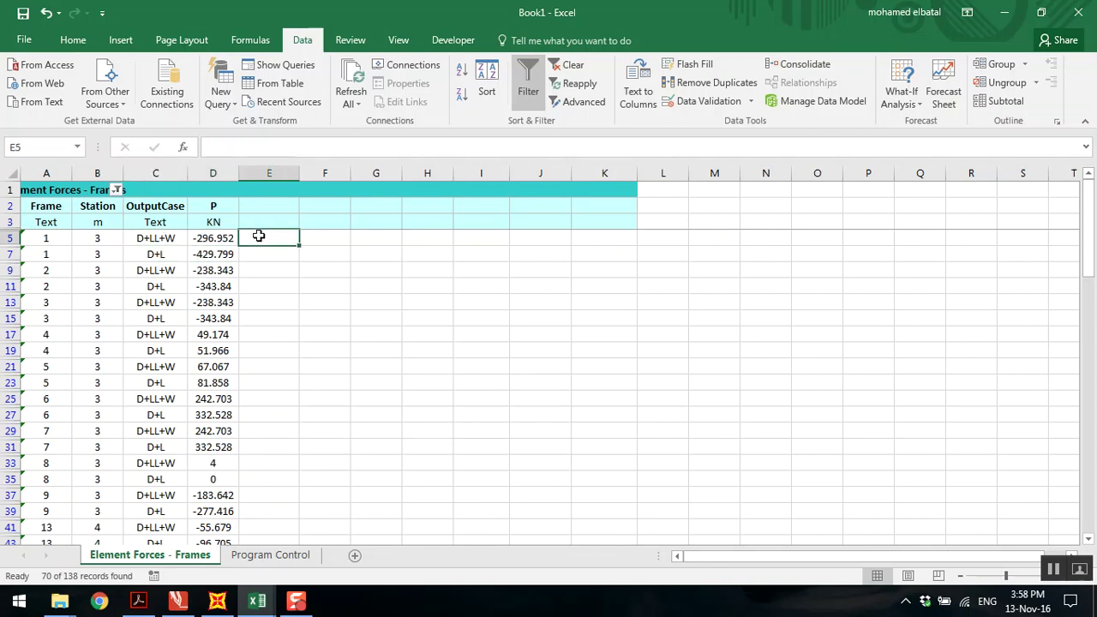
{"action": "type", "text": "="}
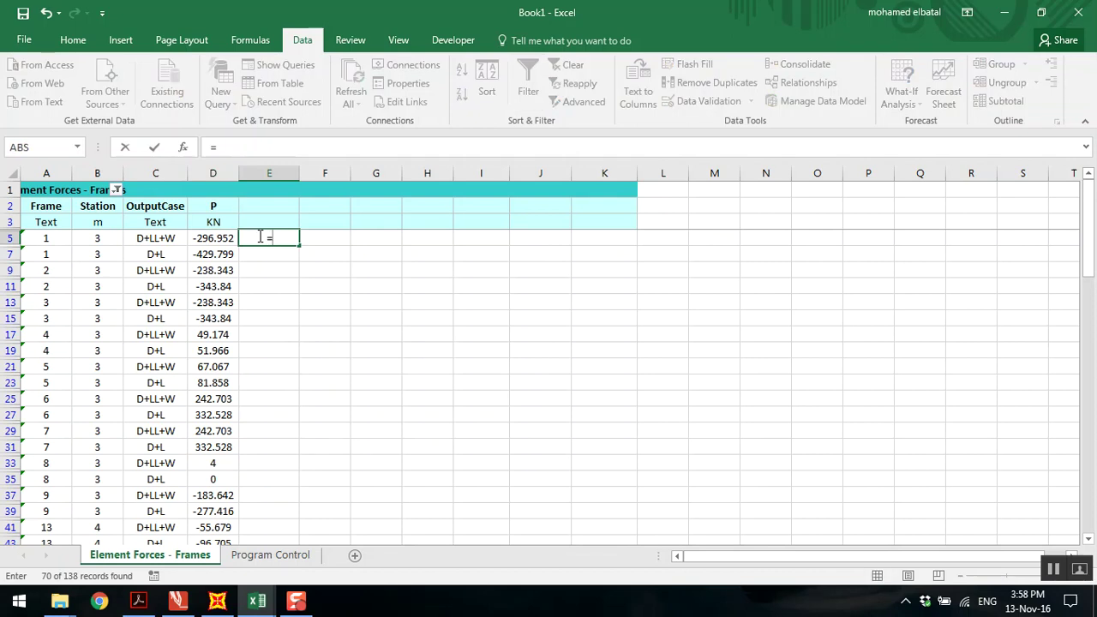
{"action": "key", "text": "Escape"}
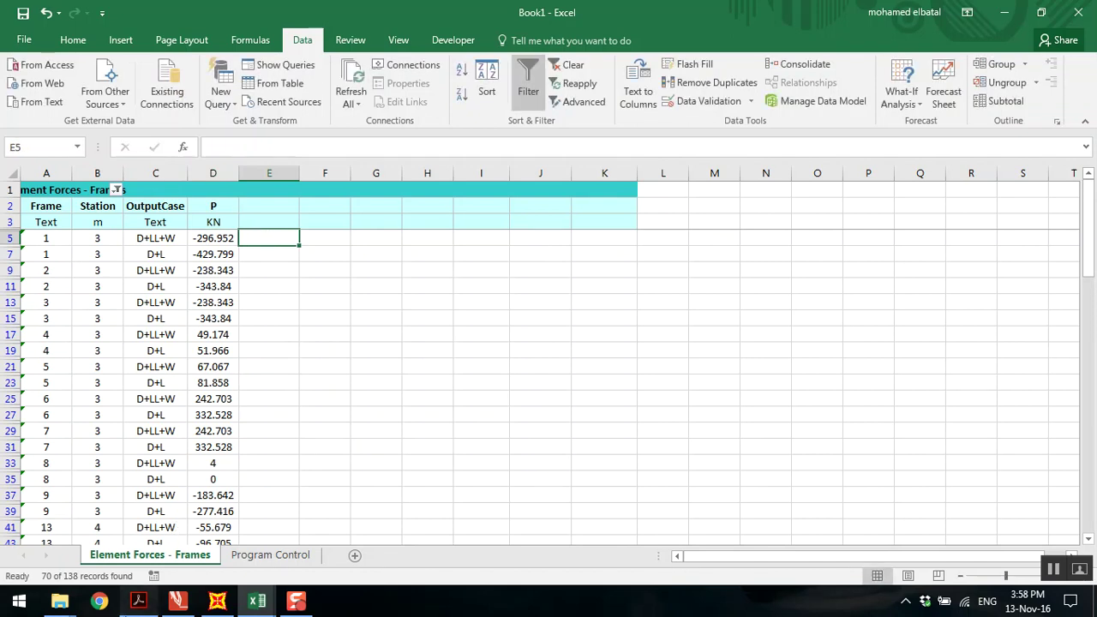
Switch to Q3.pdf in Acrobat Reader and check which design force applies above and below the 1.2 ratio.
{"action": "left_click", "coordinate": [138, 600]}
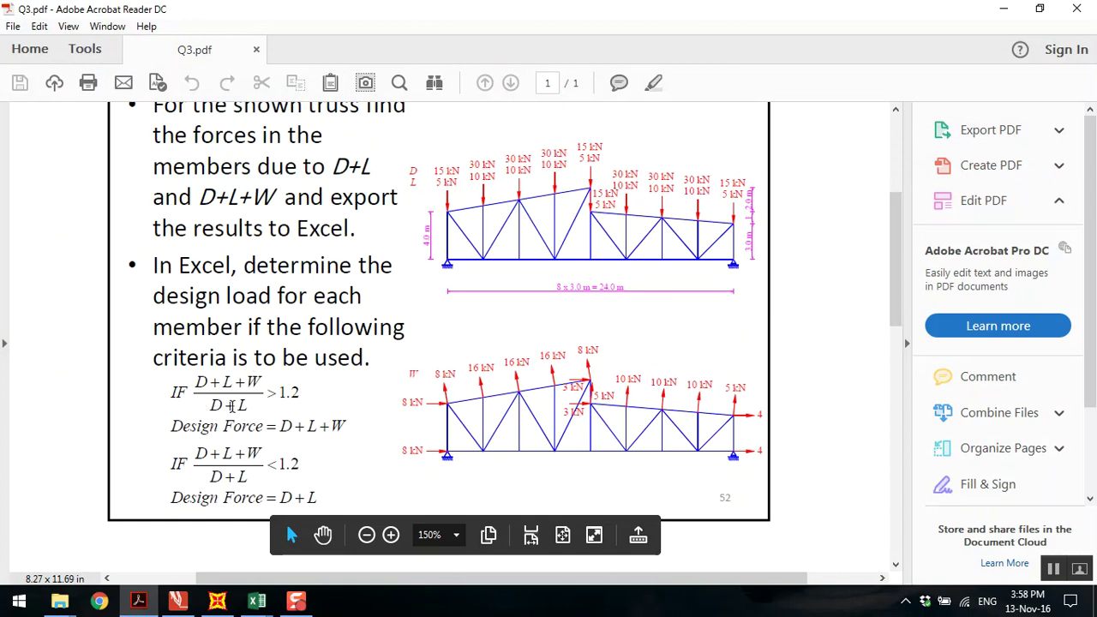
{"action": "left_click_drag", "start_coordinate": [279, 425], "coordinate": [348, 415]}
{"action": "left_click", "coordinate": [345, 407]}
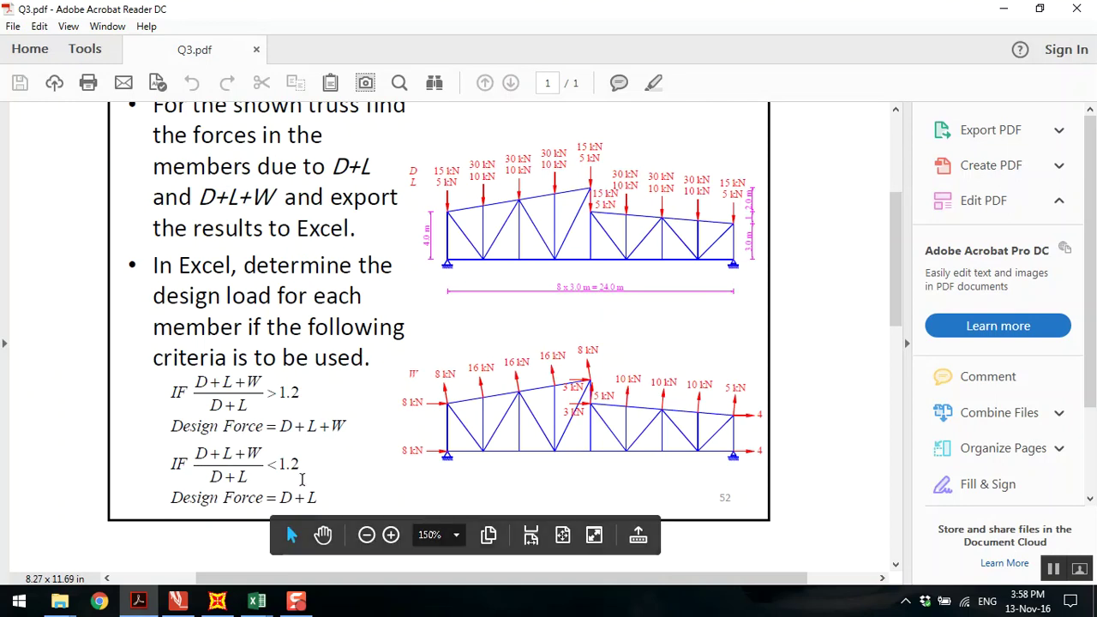
Return to the Excel workbook and enter the formula =IF(D5/D7>=1.2,D5,D7) in cell E5.
{"action": "left_click", "coordinate": [1004, 8]}
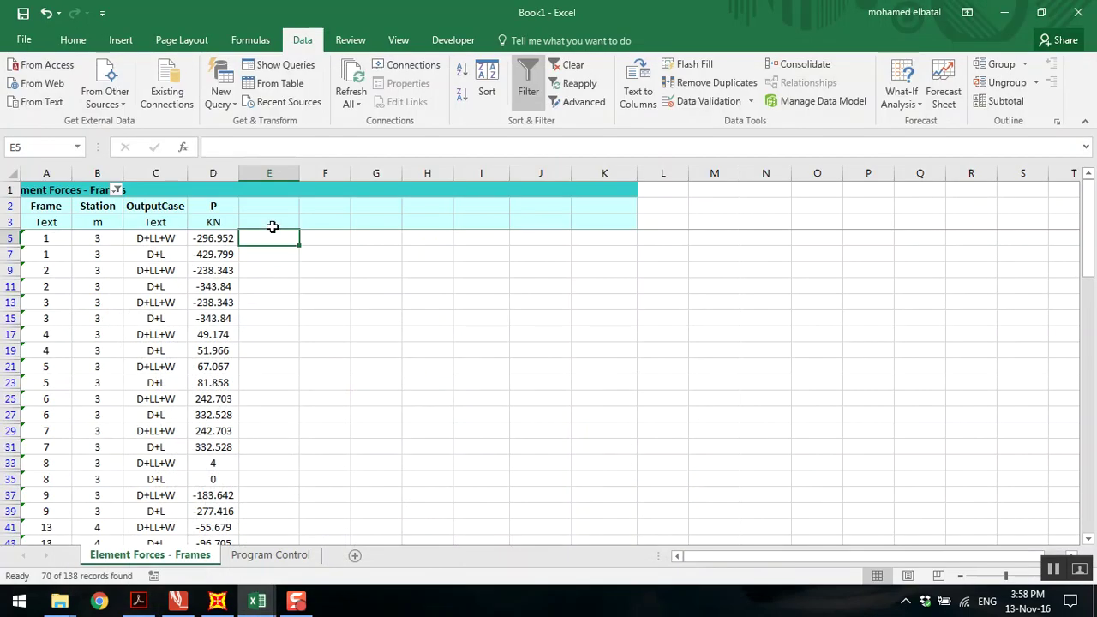
{"action": "type", "text": "=if("}
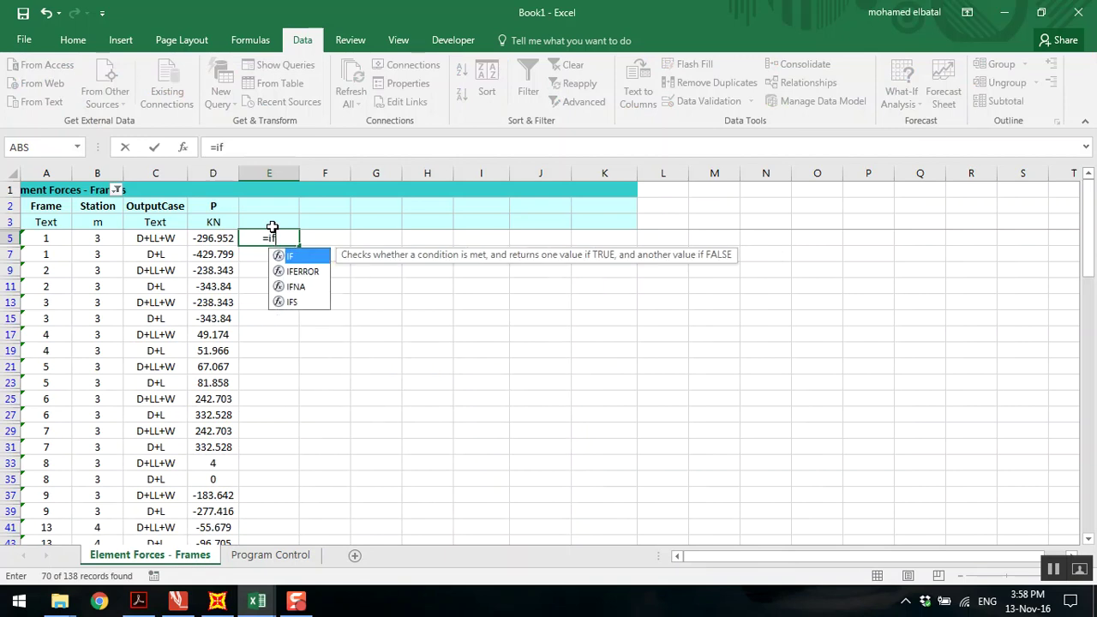
{"action": "left_click", "coordinate": [190, 239]}
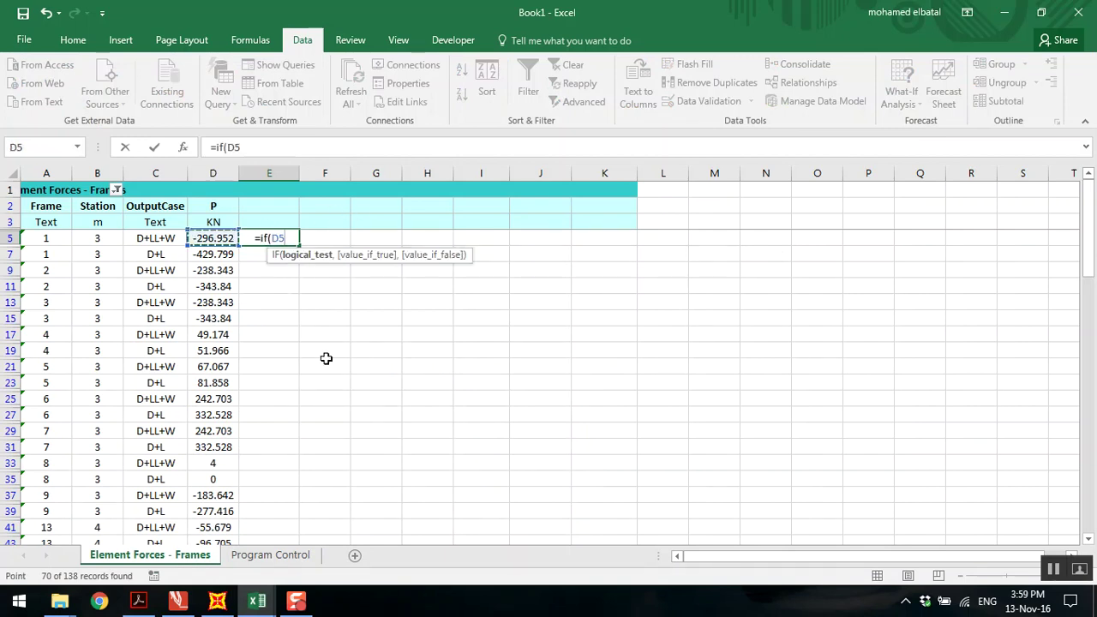
{"action": "type", "text": "/"}
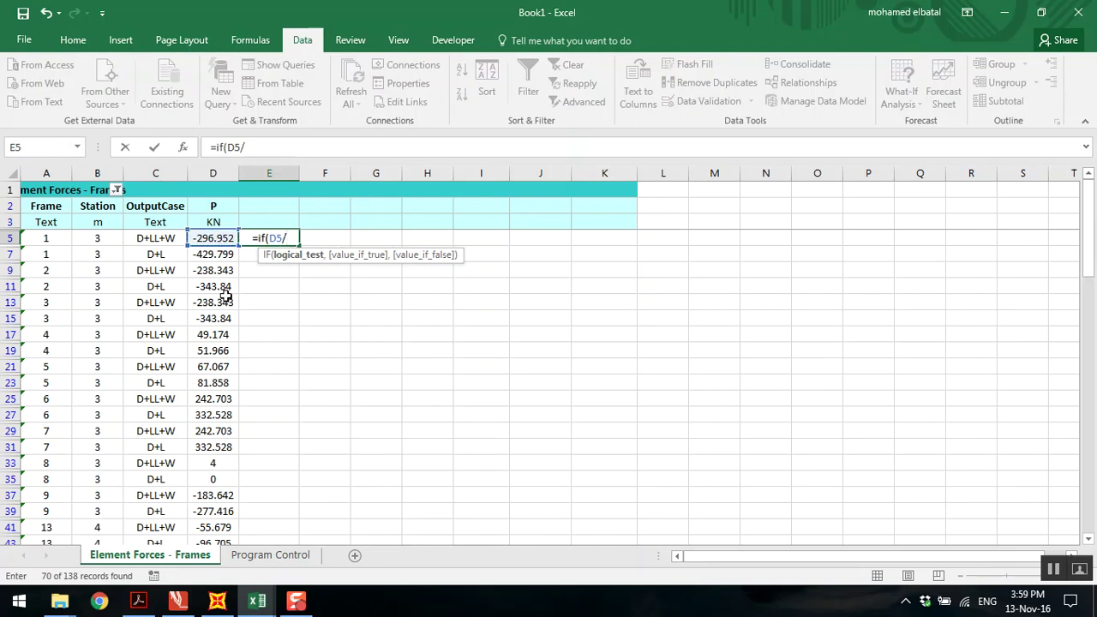
{"action": "left_click", "coordinate": [222, 257]}
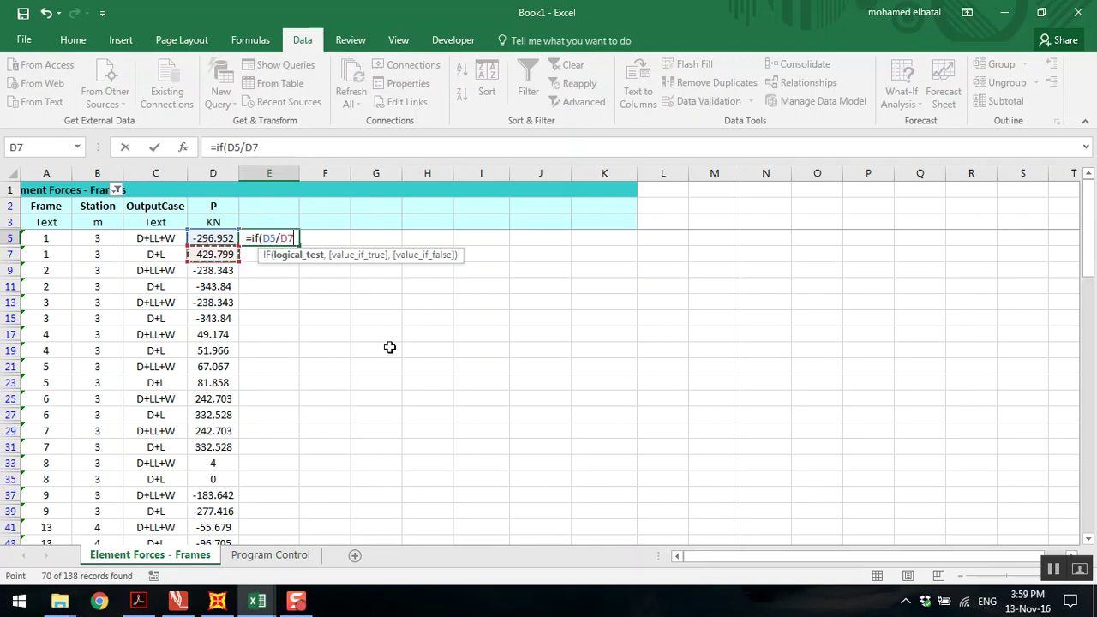
{"action": "type", "text": ">=1.2"}
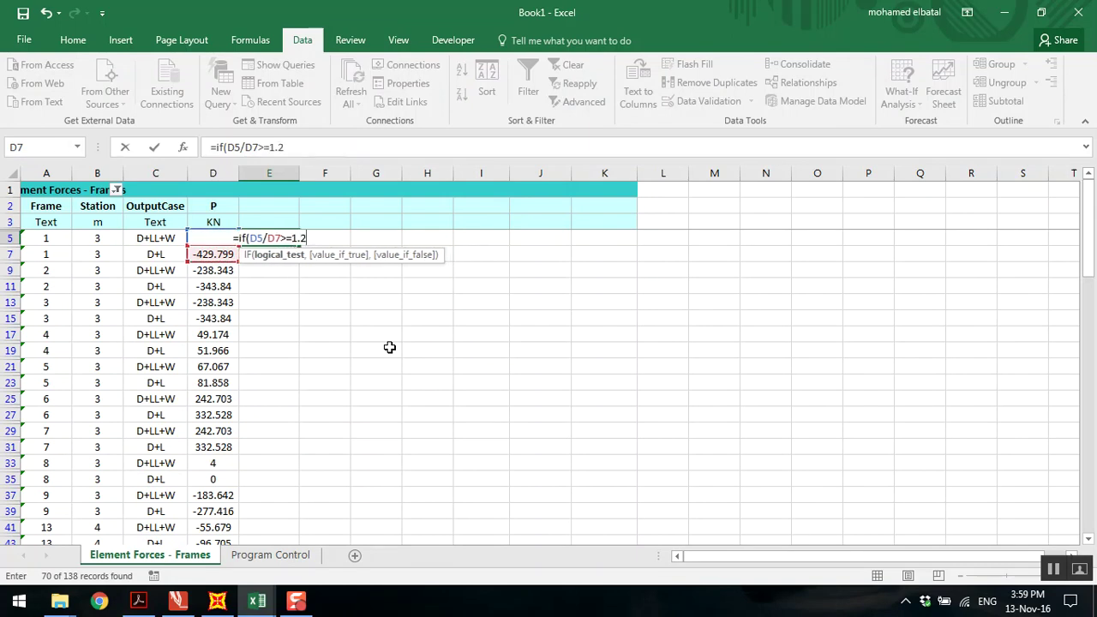
{"action": "type", "text": ","}
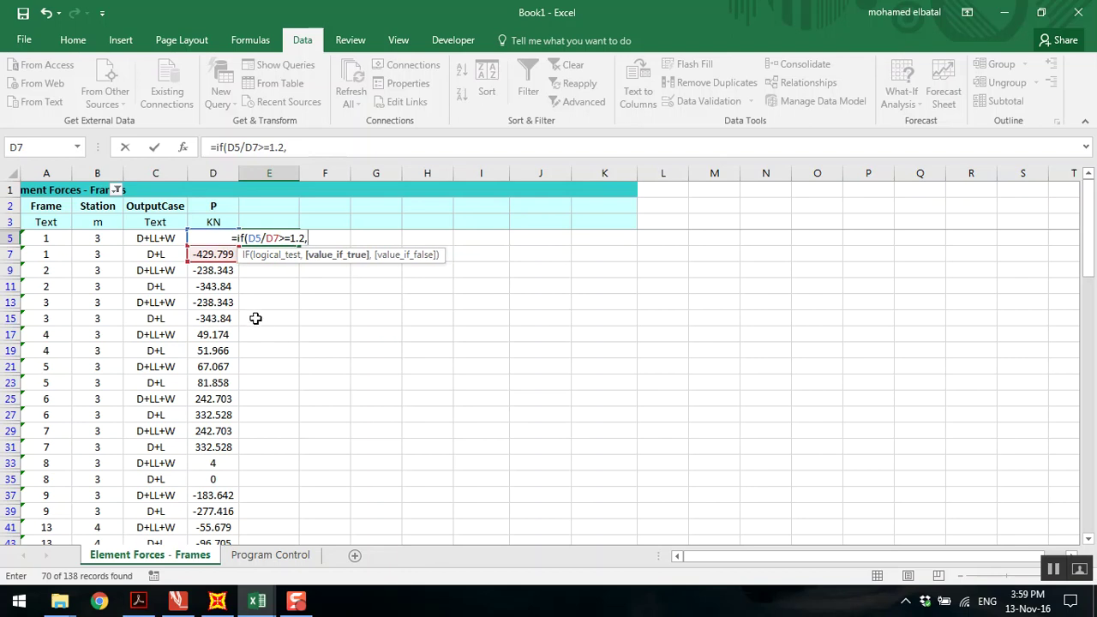
{"action": "left_click", "coordinate": [182, 238]}
{"action": "left_click", "coordinate": [190, 238]}
{"action": "type", "text": ","}
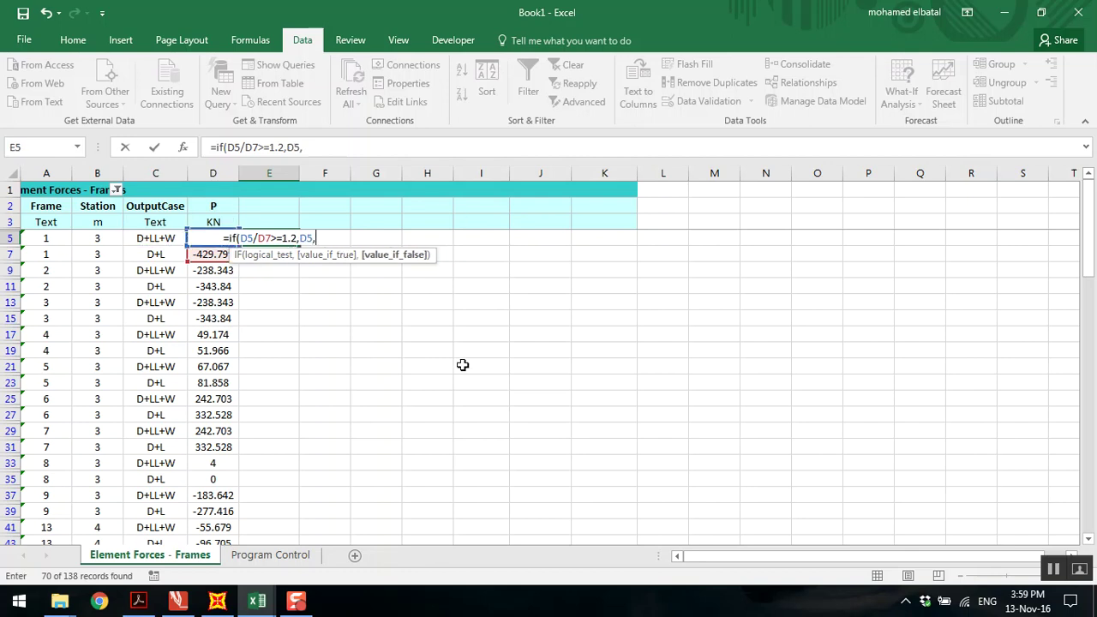
{"action": "left_click", "coordinate": [211, 254]}
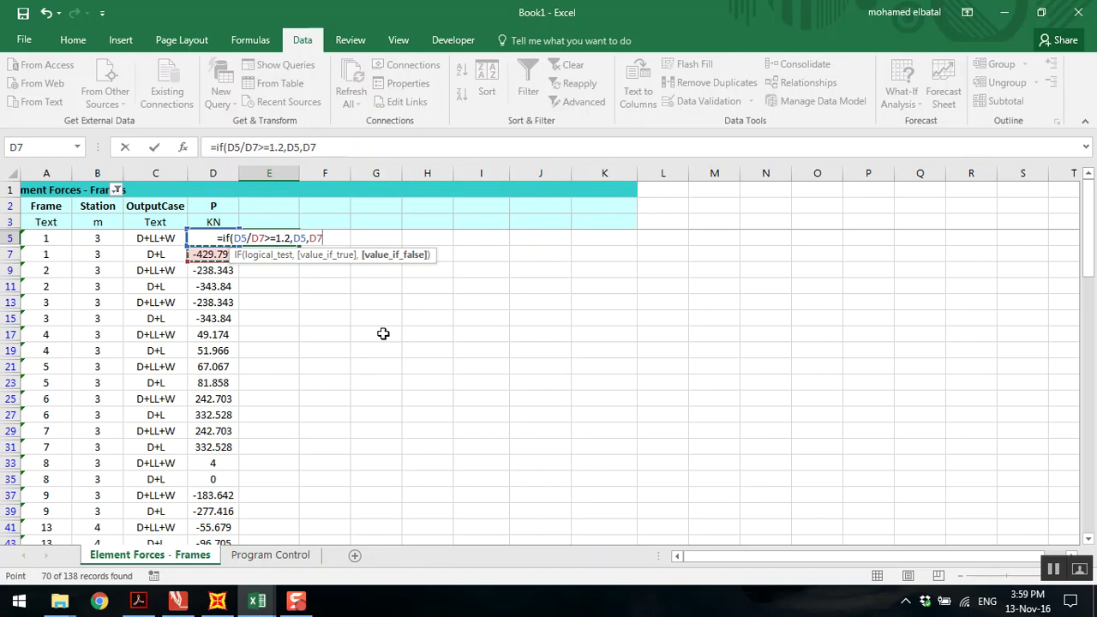
{"action": "type", "text": ")"}
{"action": "key", "text": "Return"}
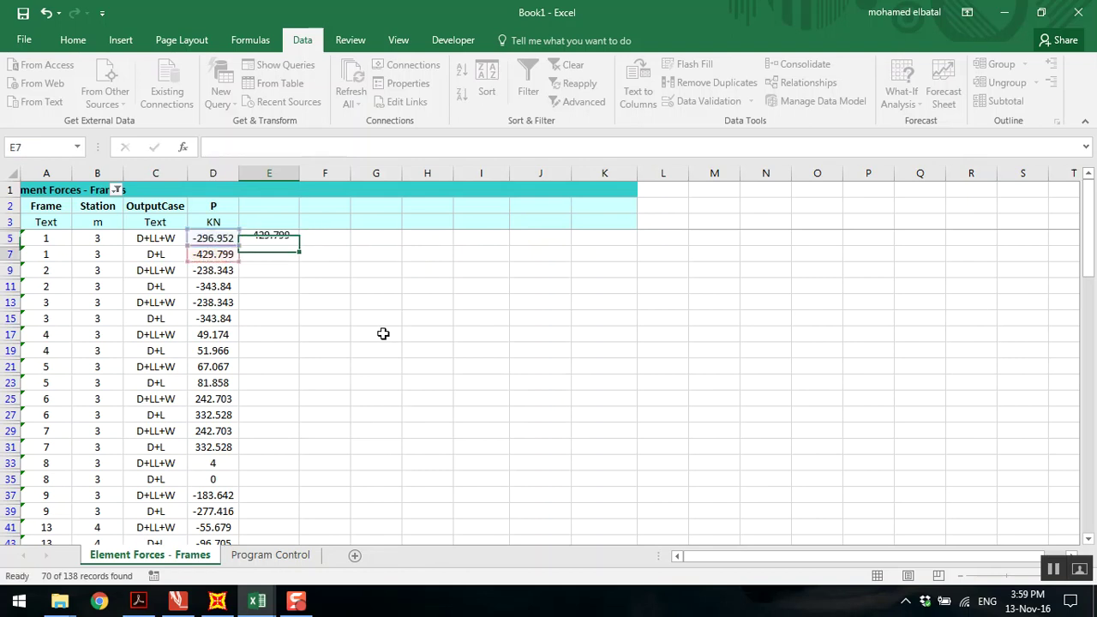
Check the formula in E5 against the 1.2 ratio criteria in Q3.pdf in Acrobat Reader, then return to Excel.
{"action": "left_click", "coordinate": [266, 238]}
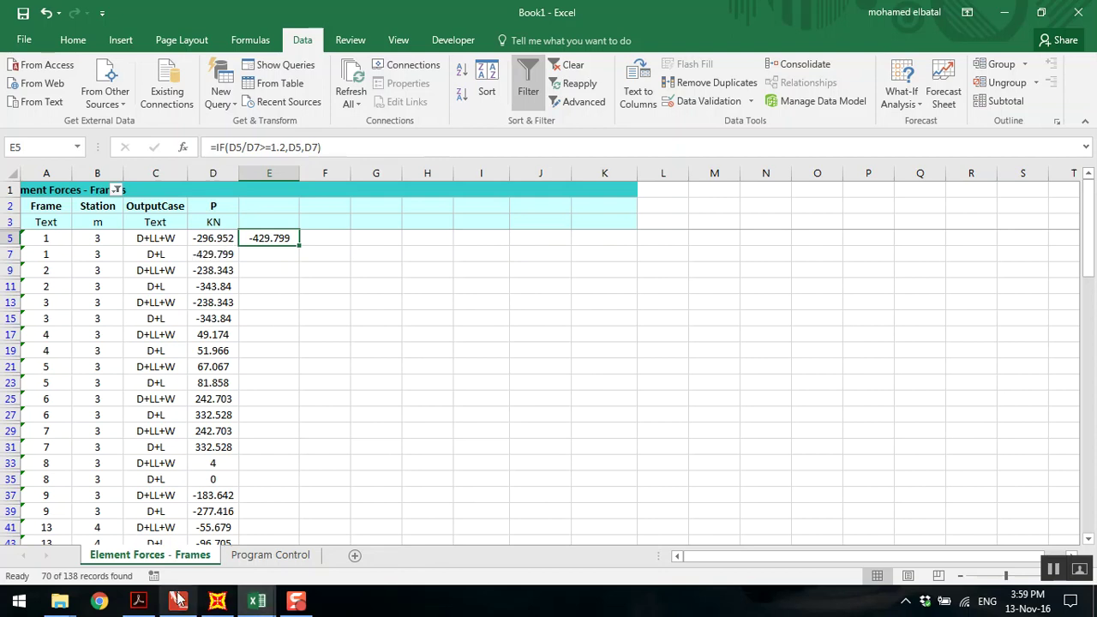
{"action": "left_click", "coordinate": [138, 600]}
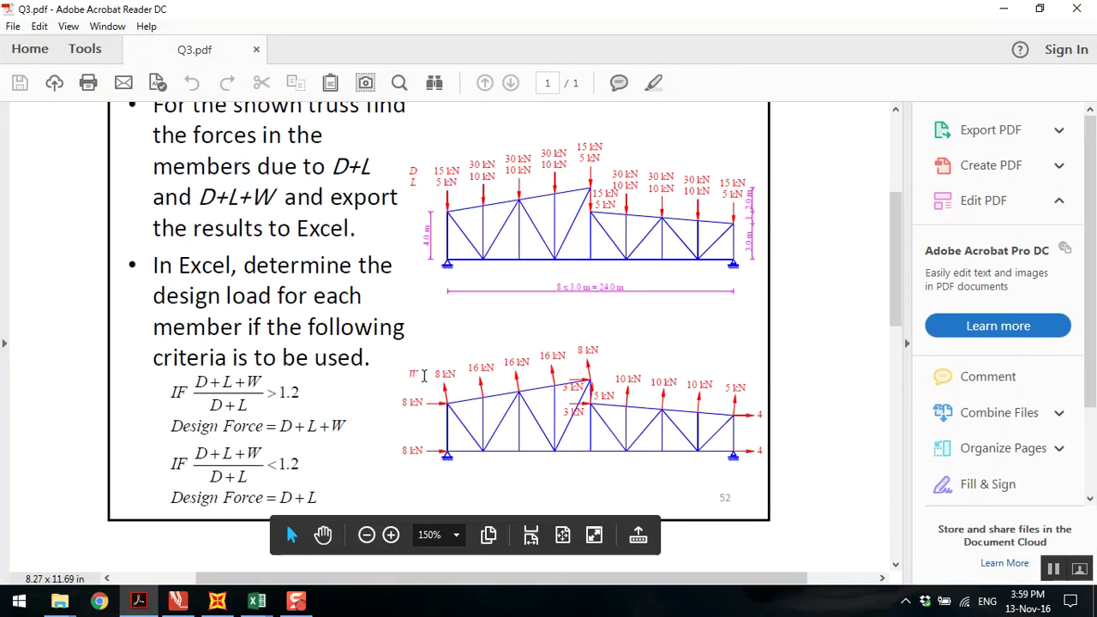
{"action": "key", "text": "alt+Tab"}
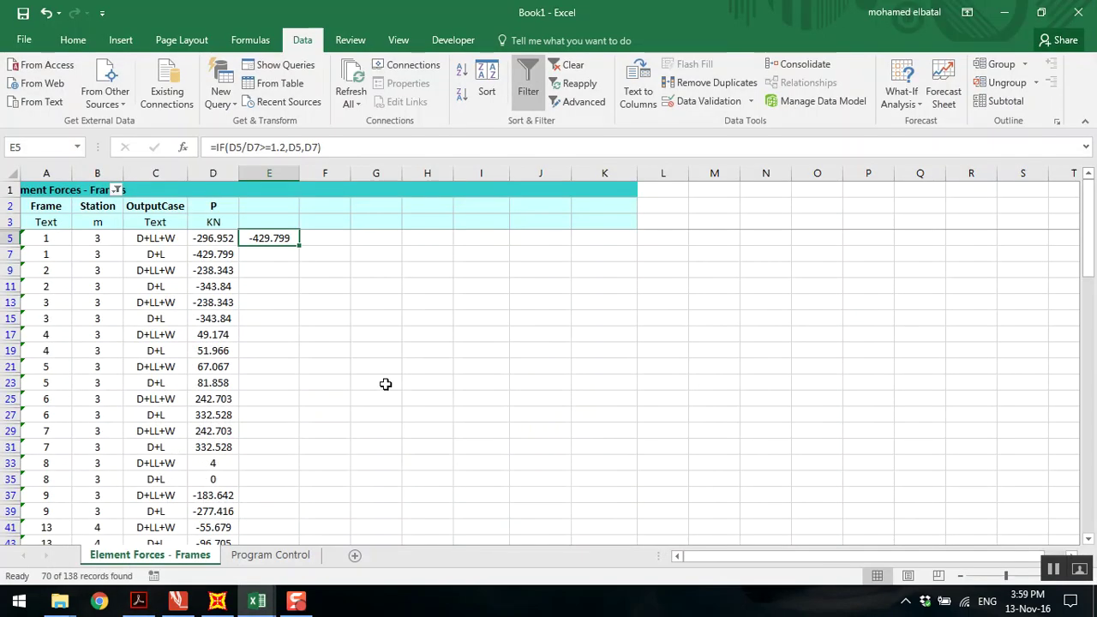
Fill the E5 formula down to E33 and check the results for frames 1 to 3.
{"action": "left_click", "coordinate": [296, 600]}
{"action": "left_click_drag", "start_coordinate": [300, 247], "coordinate": [282, 466]}
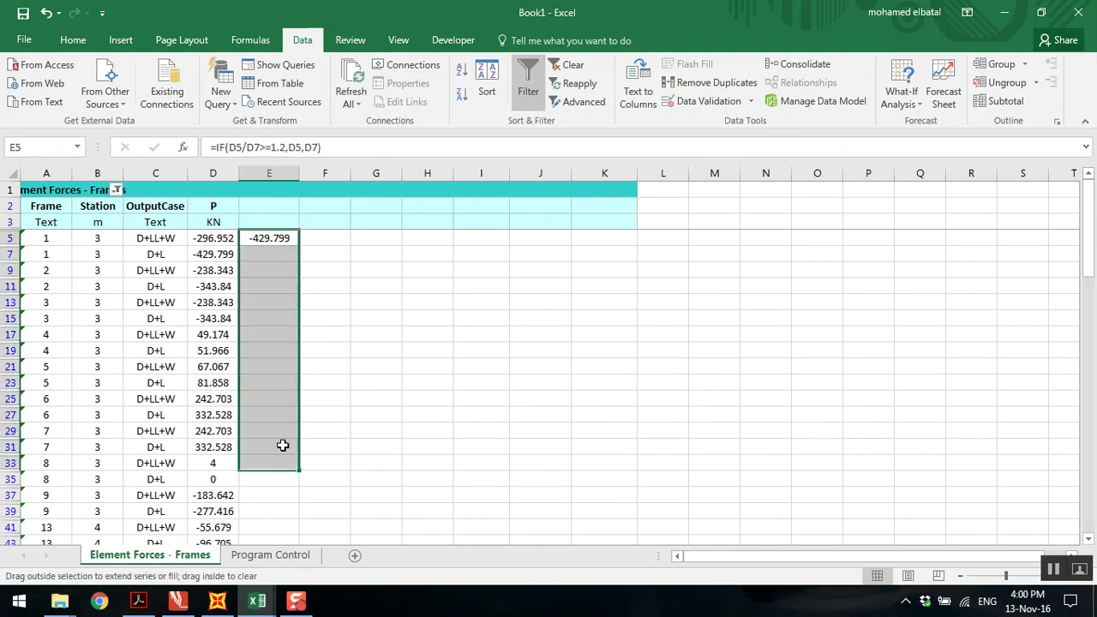
{"action": "left_click", "coordinate": [388, 324]}
{"action": "left_click", "coordinate": [295, 268]}
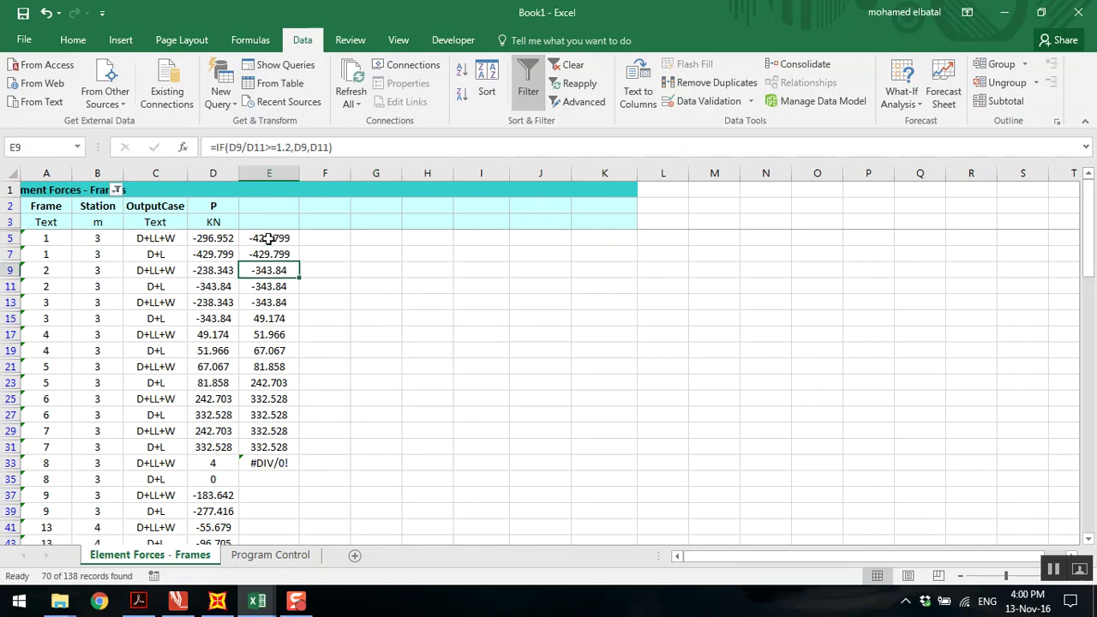
{"action": "left_click_drag", "start_coordinate": [268, 238], "coordinate": [264, 248]}
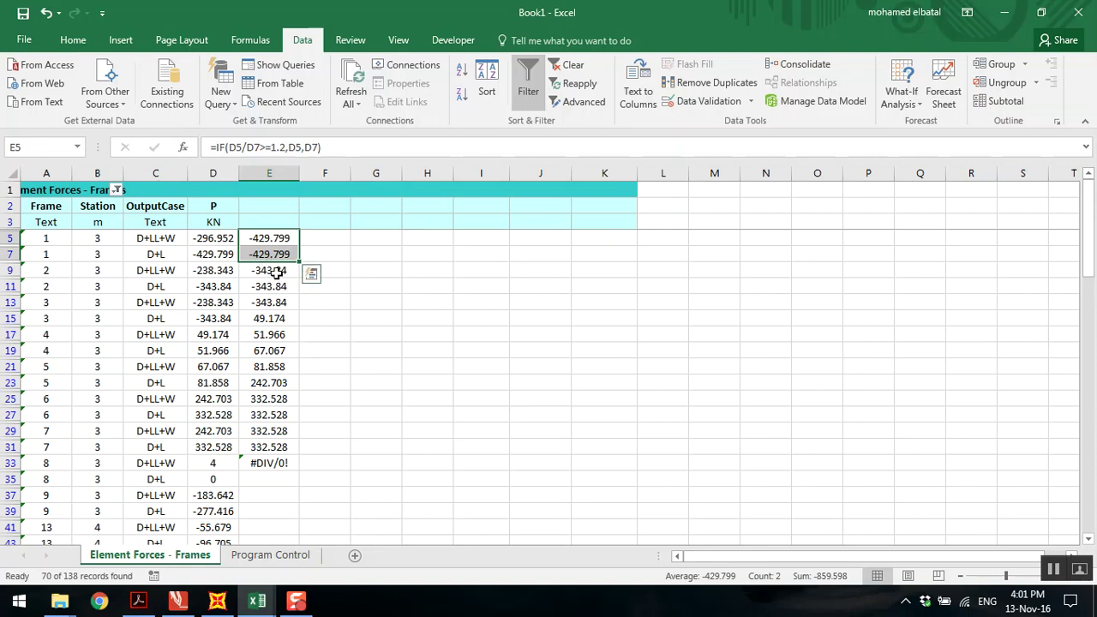
{"action": "left_click_drag", "start_coordinate": [269, 270], "coordinate": [273, 306]}
{"action": "left_click", "coordinate": [269, 318]}
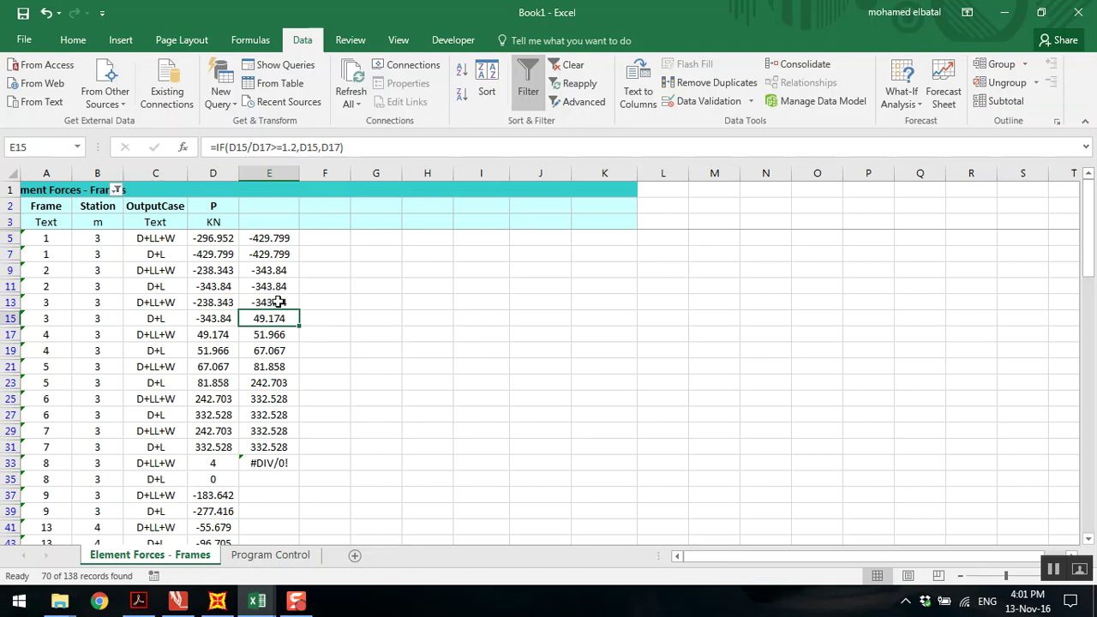
{"action": "left_click_drag", "start_coordinate": [278, 302], "coordinate": [273, 319]}
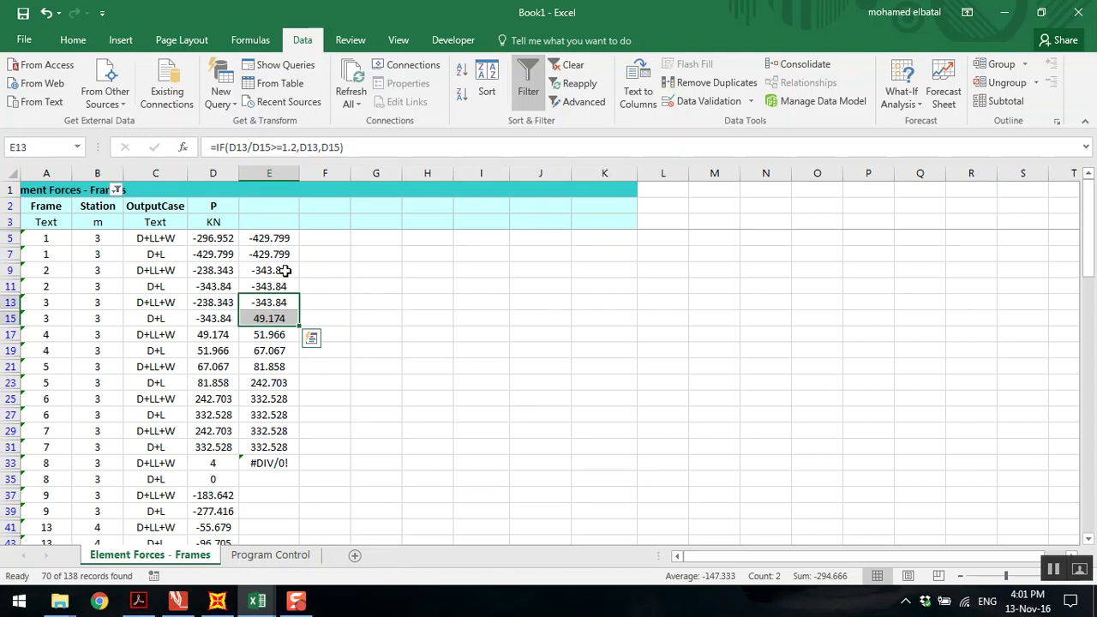
{"action": "left_click", "coordinate": [276, 237]}
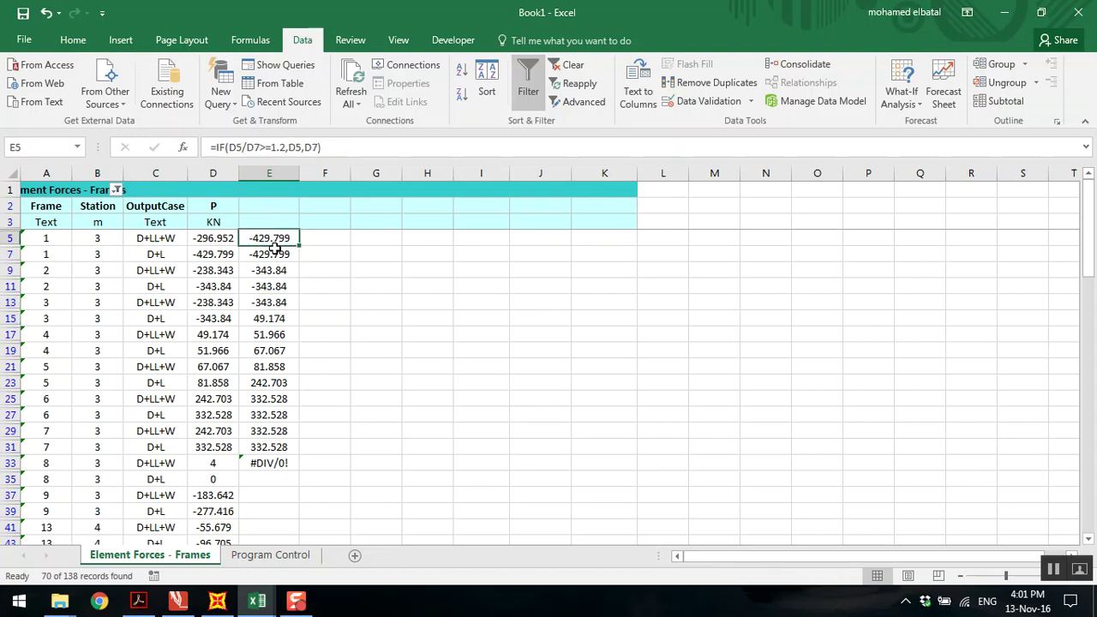
Clear the D+L row results of frames 1 and 2 in cells E7 and E11.
{"action": "left_click", "coordinate": [276, 255]}
{"action": "key", "text": "Delete"}
{"action": "left_click", "coordinate": [282, 287]}
{"action": "key", "text": "Delete"}
{"action": "scroll", "coordinate": [276, 334], "scroll_direction": "down", "scroll_amount": 10}
{"action": "scroll", "coordinate": [276, 333], "scroll_direction": "up", "scroll_amount": 10}
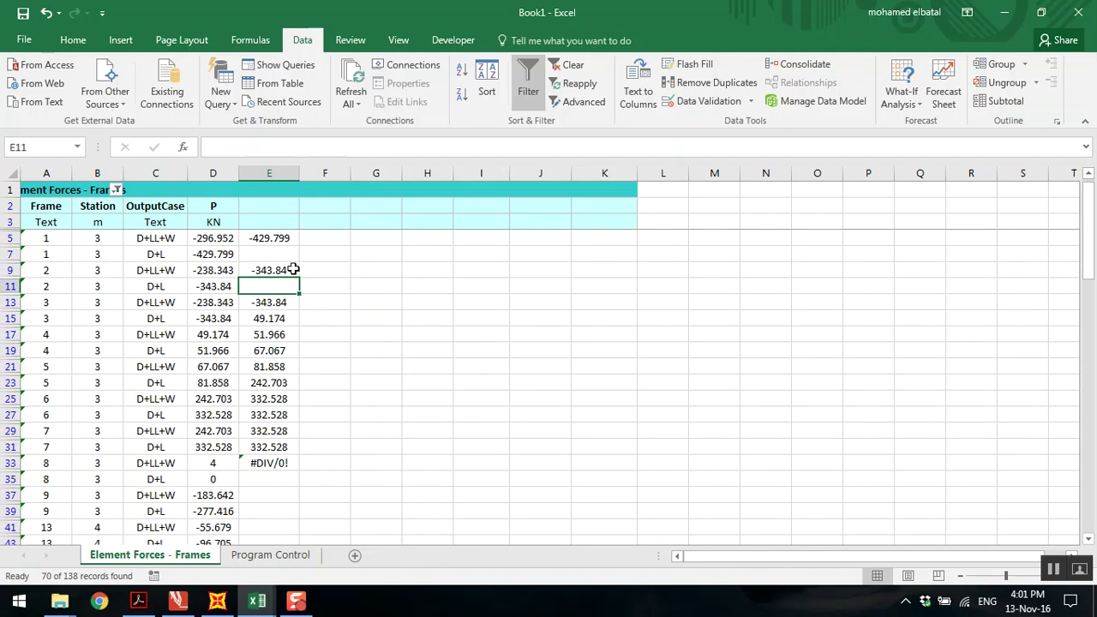
{"action": "left_click", "coordinate": [311, 255]}
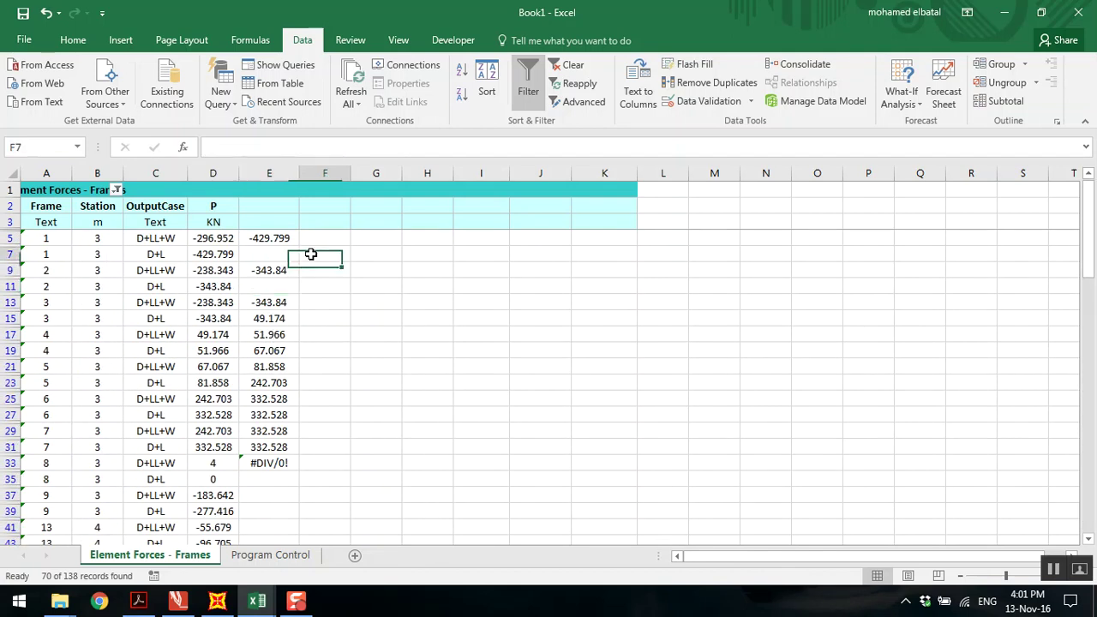
Nest the existing E5 formula inside an outer IF that tests whether A5=A3.
{"action": "left_click", "coordinate": [268, 238]}
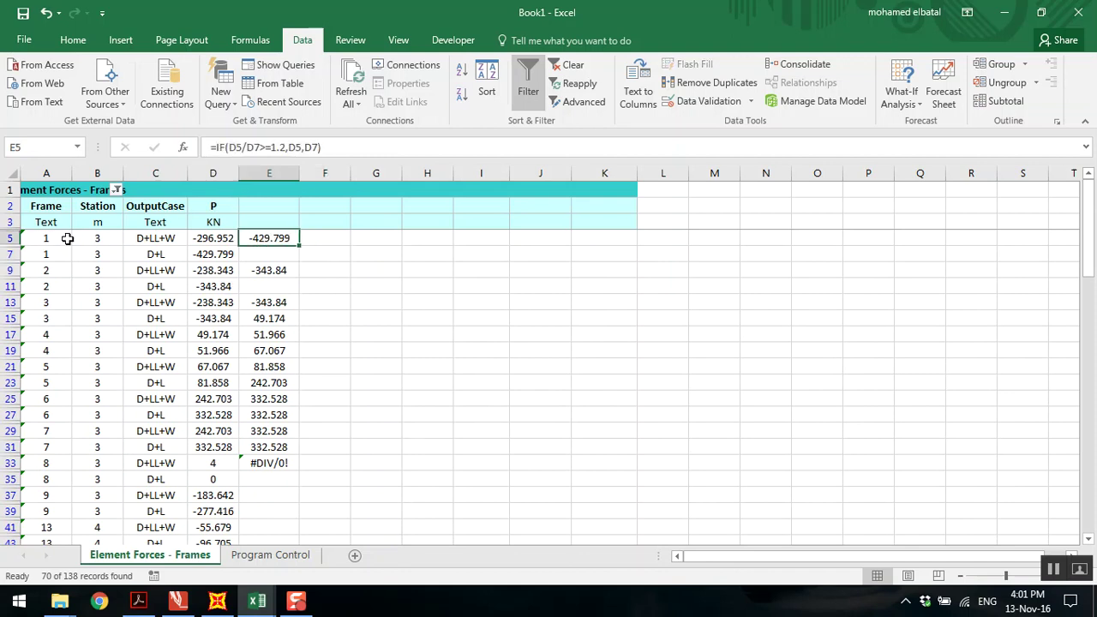
{"action": "left_click", "coordinate": [215, 148]}
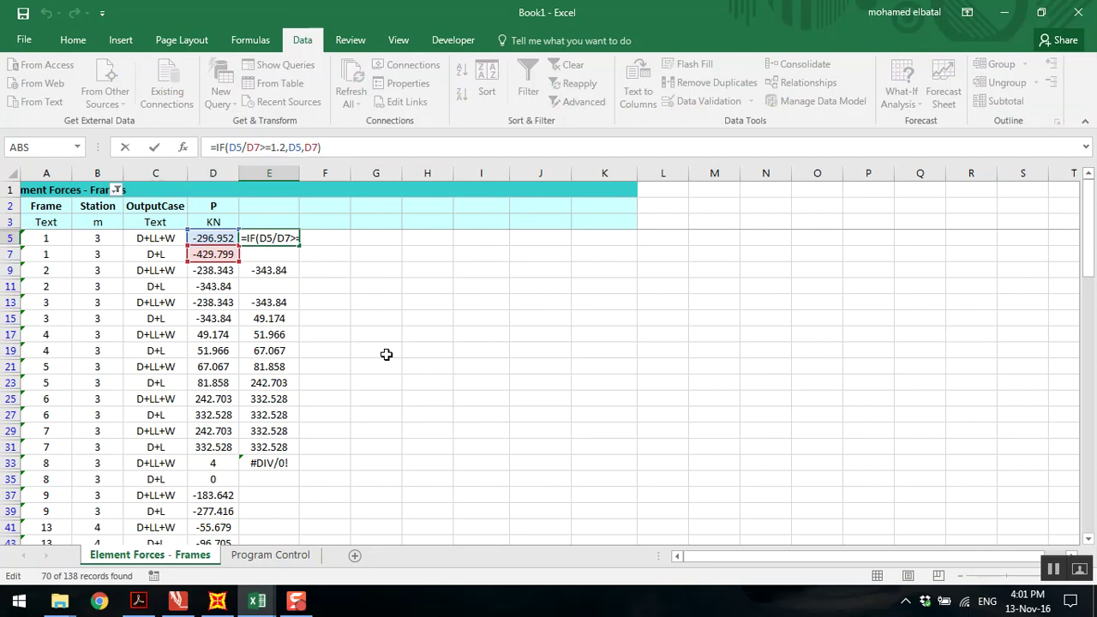
{"action": "type", "text": "if"}
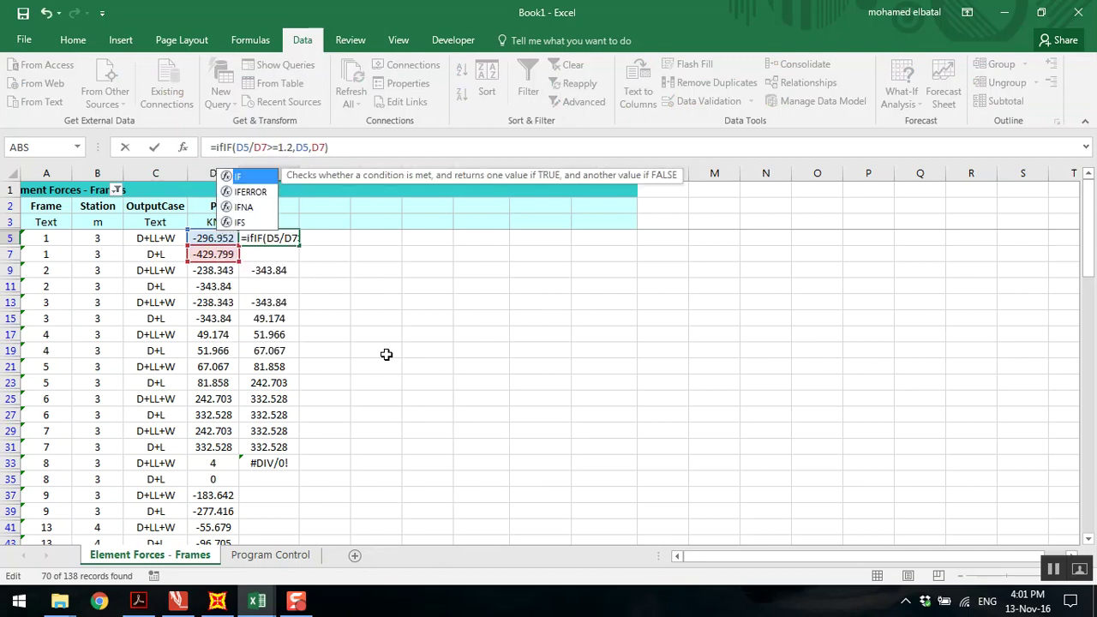
{"action": "type", "text": "("}
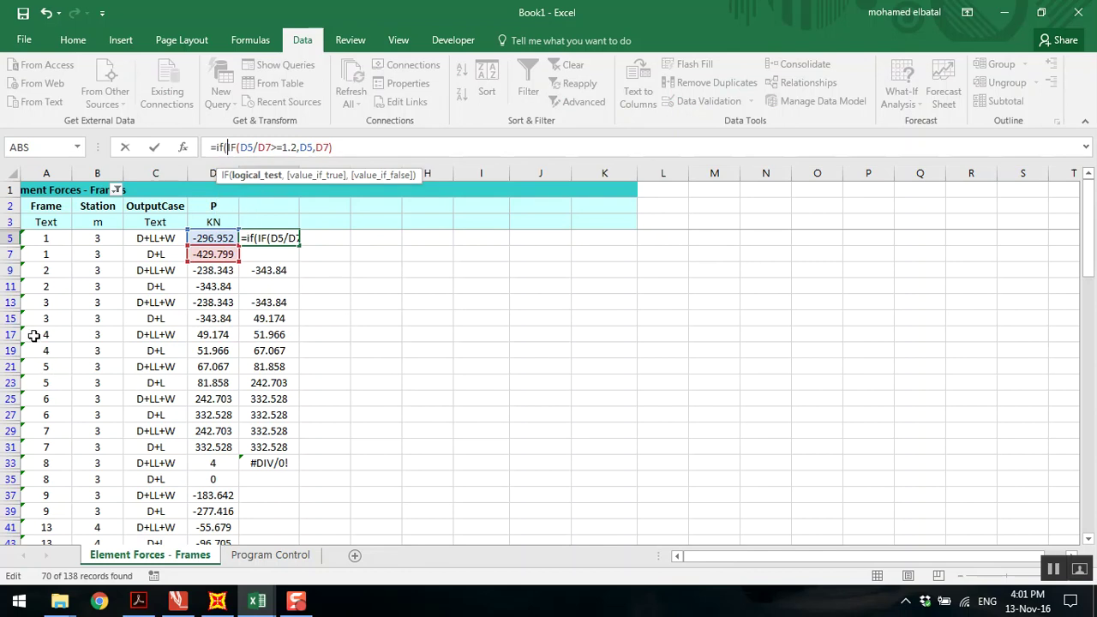
{"action": "left_click", "coordinate": [43, 237]}
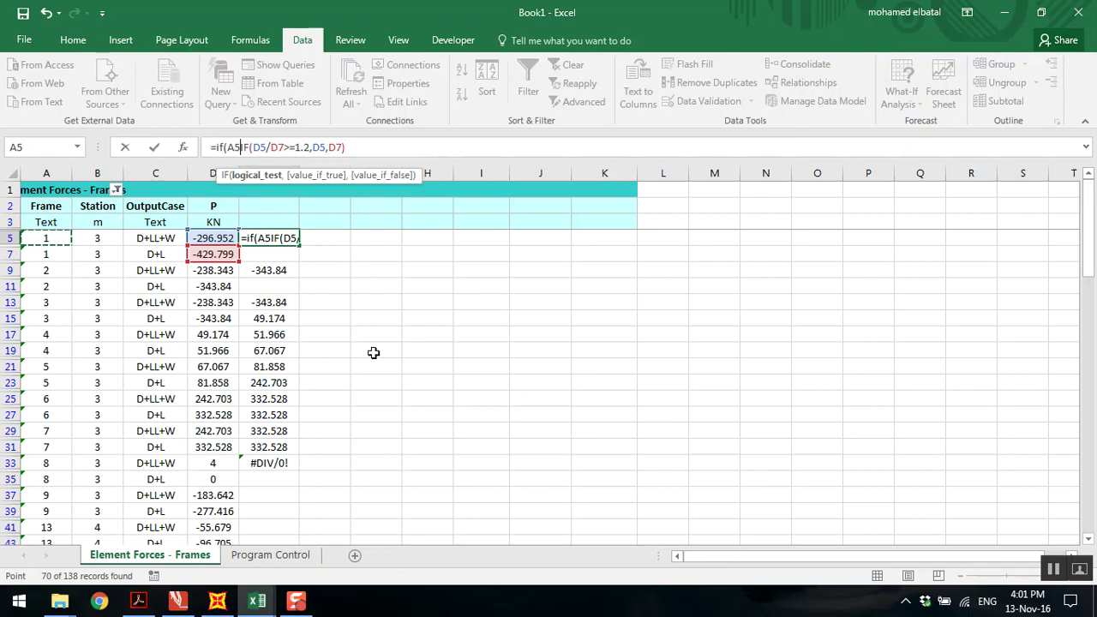
{"action": "type", "text": "="}
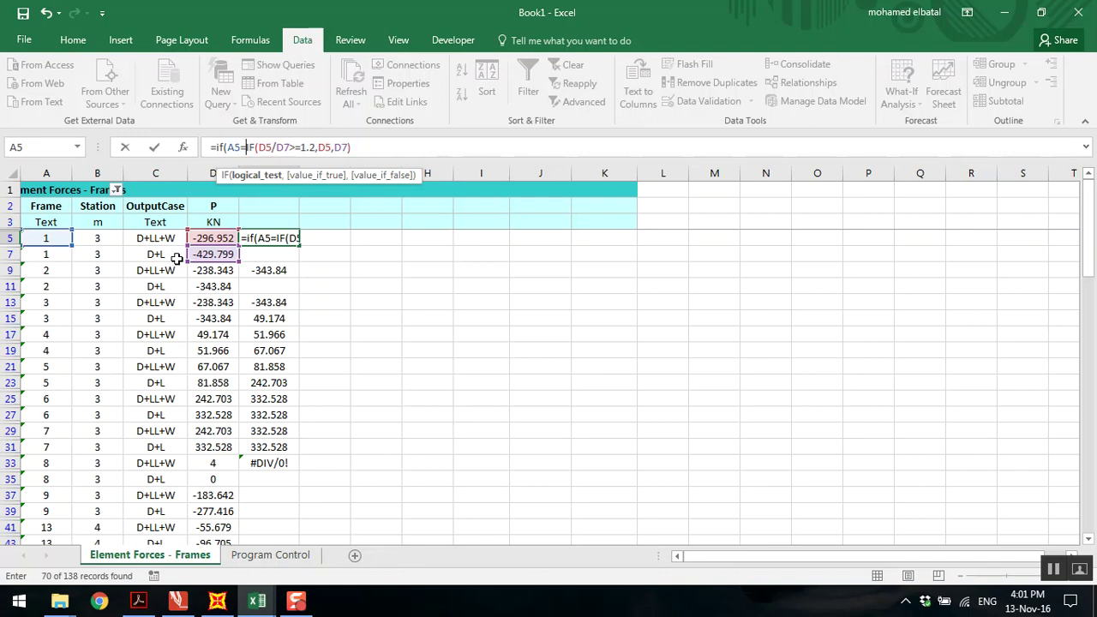
{"action": "left_click", "coordinate": [49, 222]}
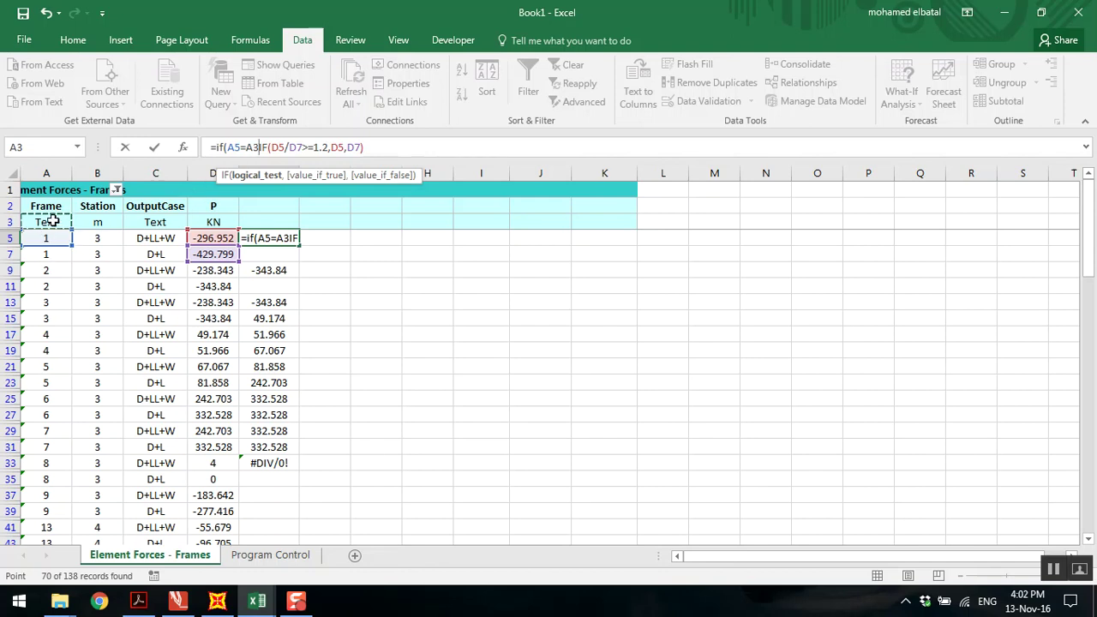
{"action": "type", "text": ","}
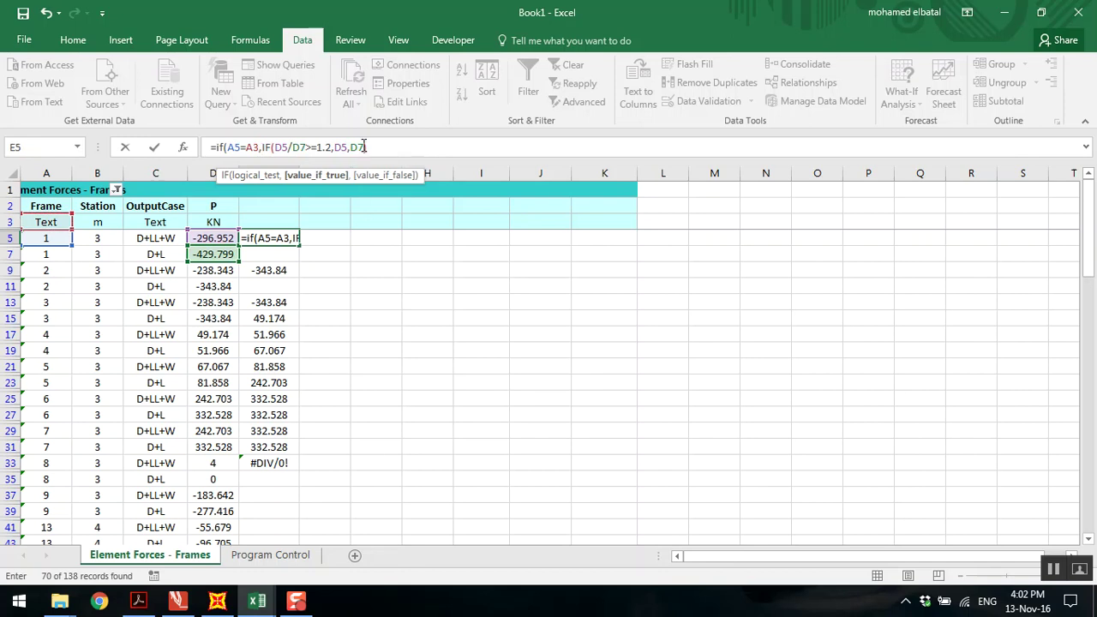
Complete the outer IF in E5 with " " as its false value, giving =IF(A5=A3,IF(D5/D7>=1.2,D5,D7)," ").
{"action": "left_click", "coordinate": [364, 148]}
{"action": "left_click", "coordinate": [373, 147]}
{"action": "type", "text": ","}
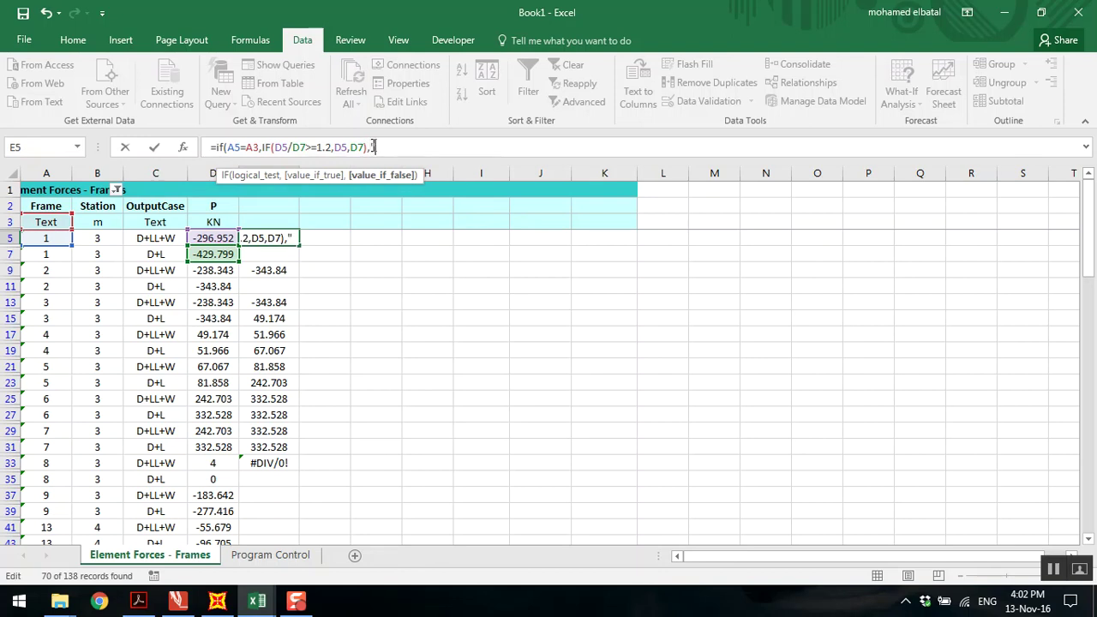
{"action": "type", "text": "\" \")"}
{"action": "key", "text": "Return"}
Fill the E5 formula down to E39 and check the cell references copied into E7.
{"action": "left_click", "coordinate": [275, 239]}
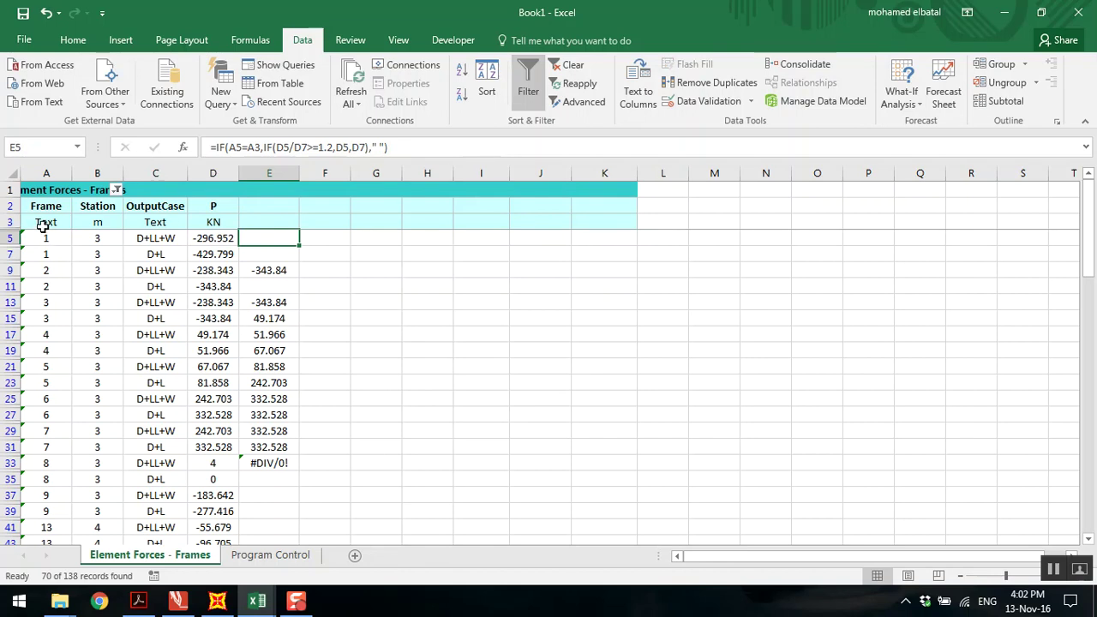
{"action": "left_click_drag", "start_coordinate": [301, 248], "coordinate": [294, 288]}
{"action": "left_click_drag", "start_coordinate": [288, 467], "coordinate": [286, 526]}
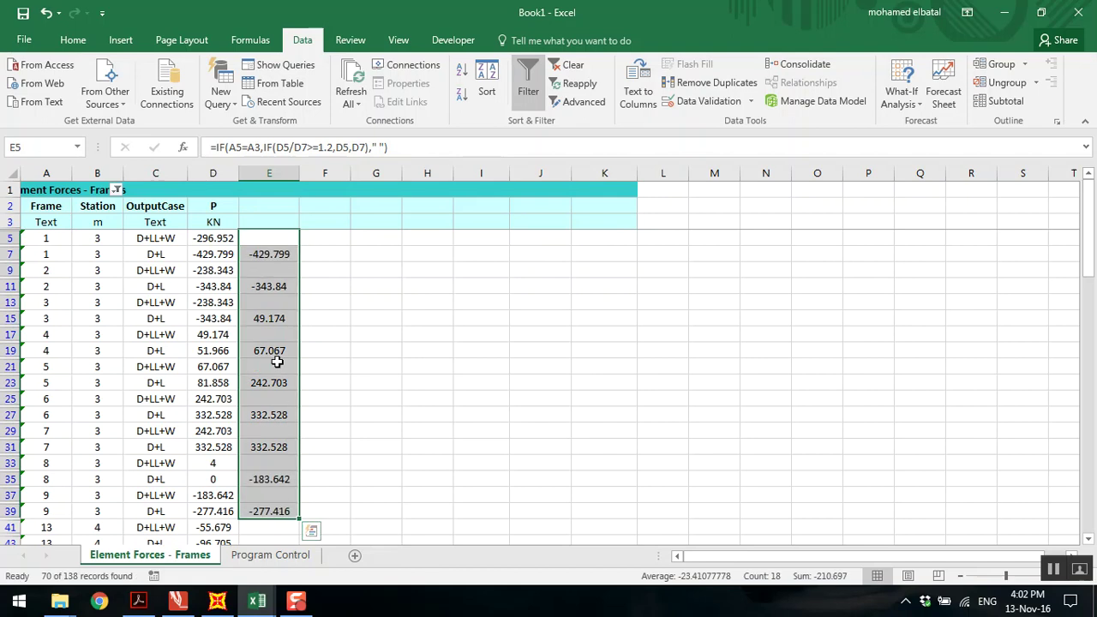
{"action": "left_click", "coordinate": [272, 254]}
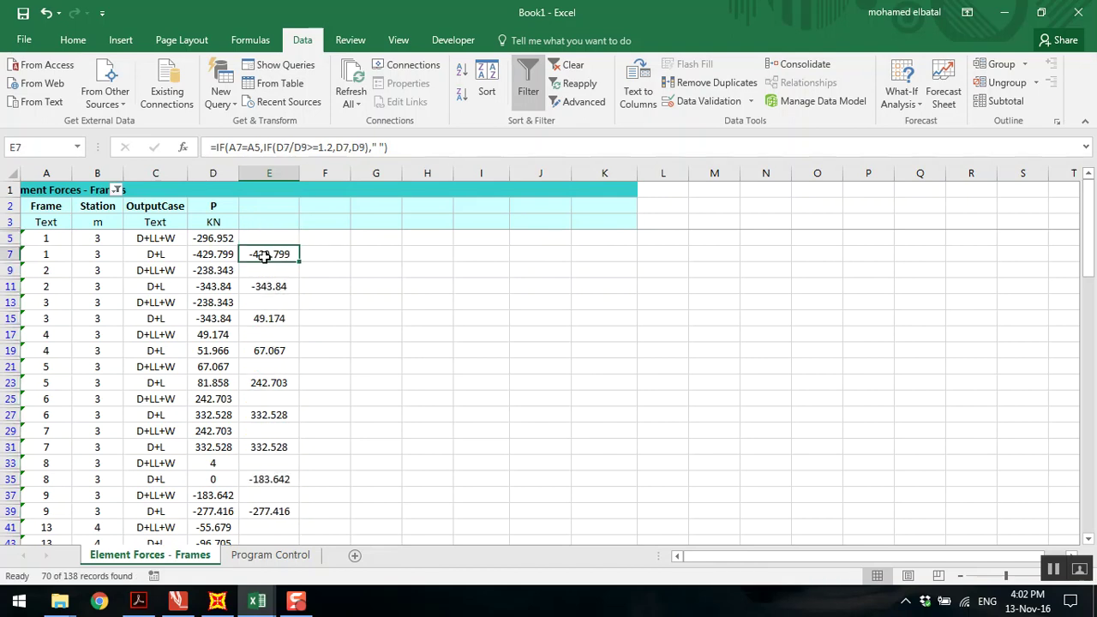
{"action": "double_click", "coordinate": [265, 256]}
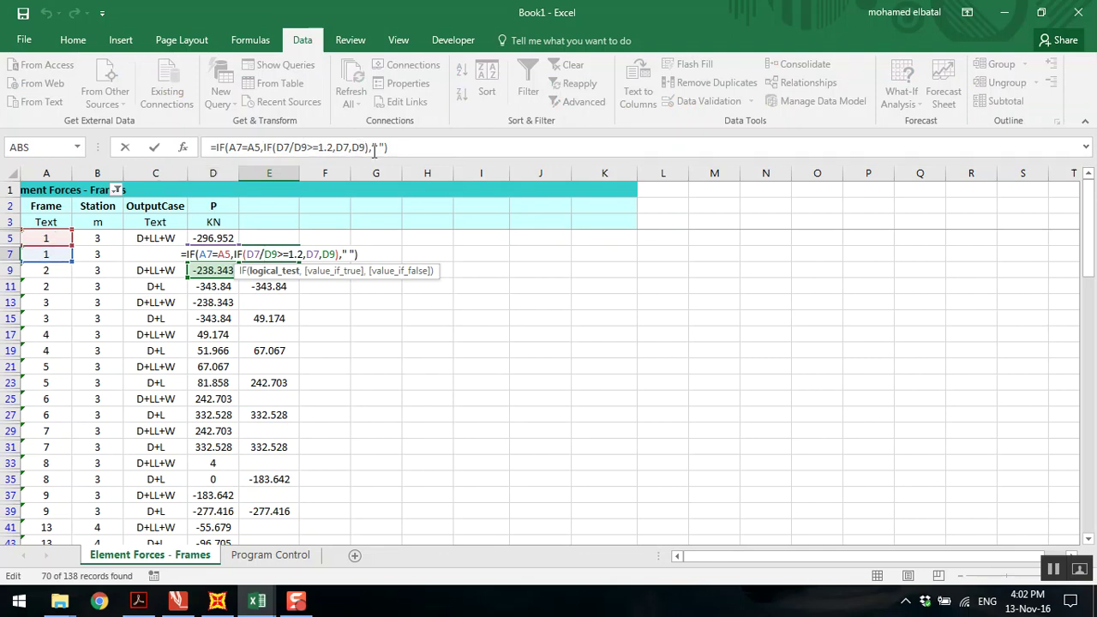
{"action": "key", "text": "Escape"}
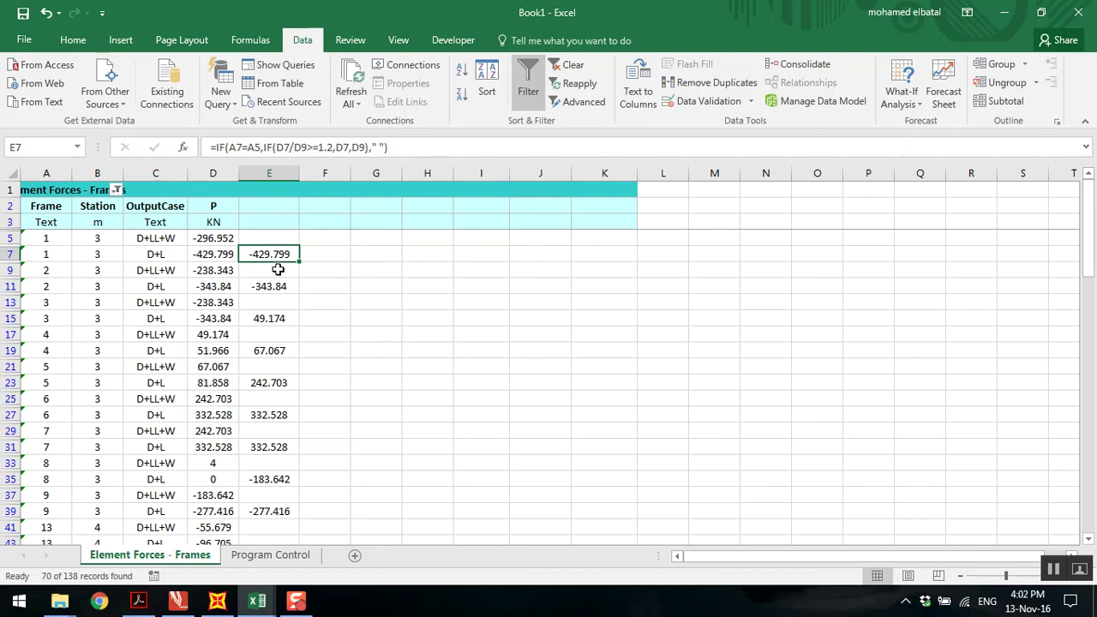
{"action": "left_click", "coordinate": [367, 266]}
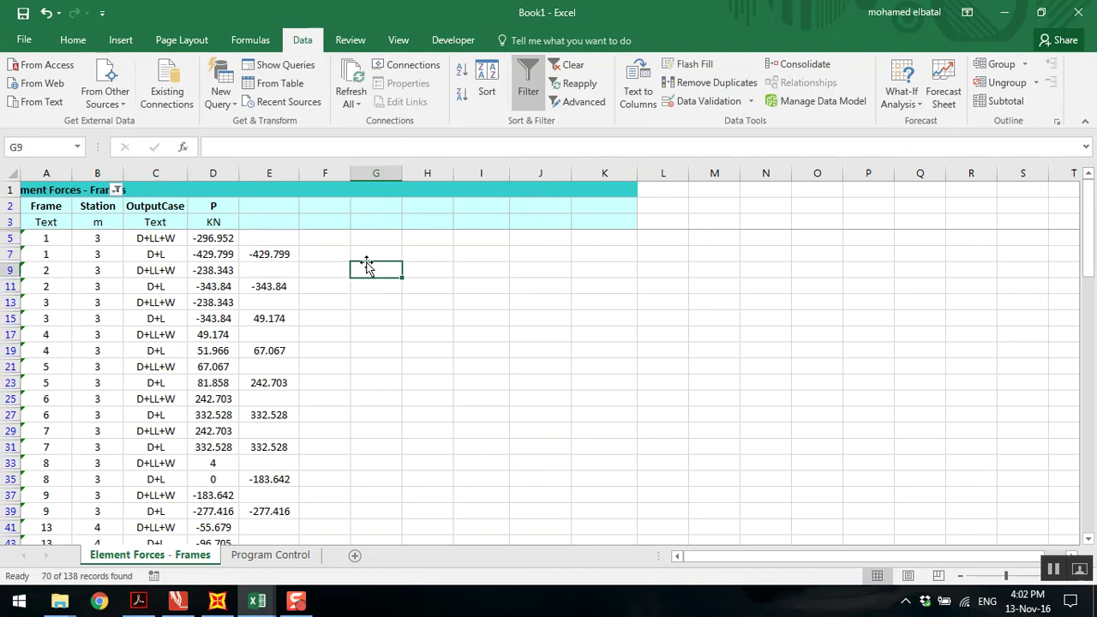
{"action": "left_click", "coordinate": [263, 237]}
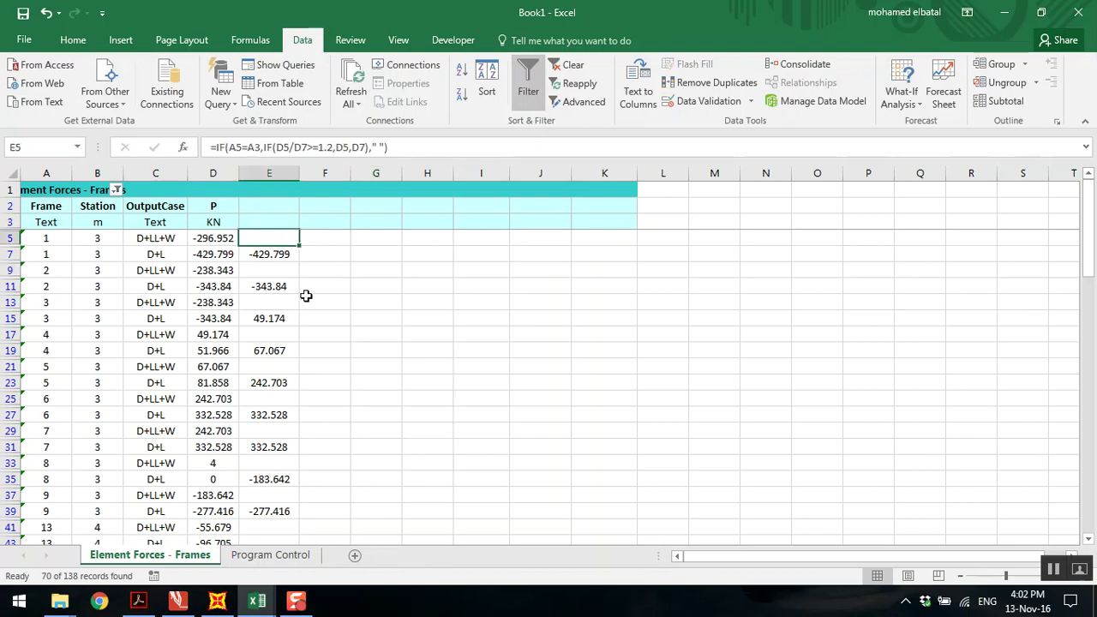
{"action": "left_click", "coordinate": [365, 313]}
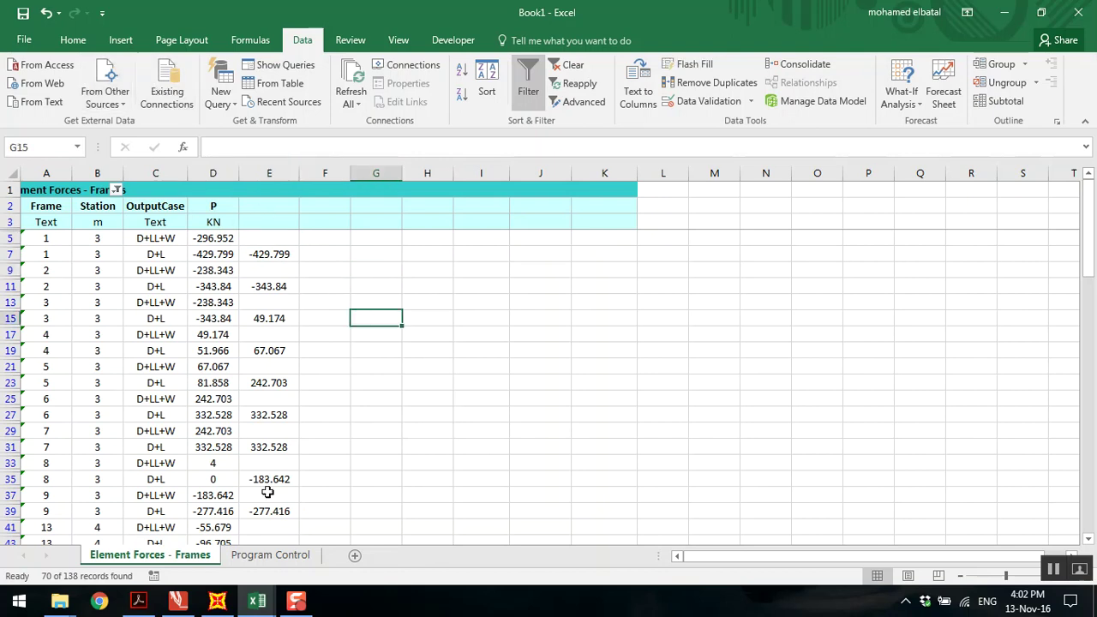